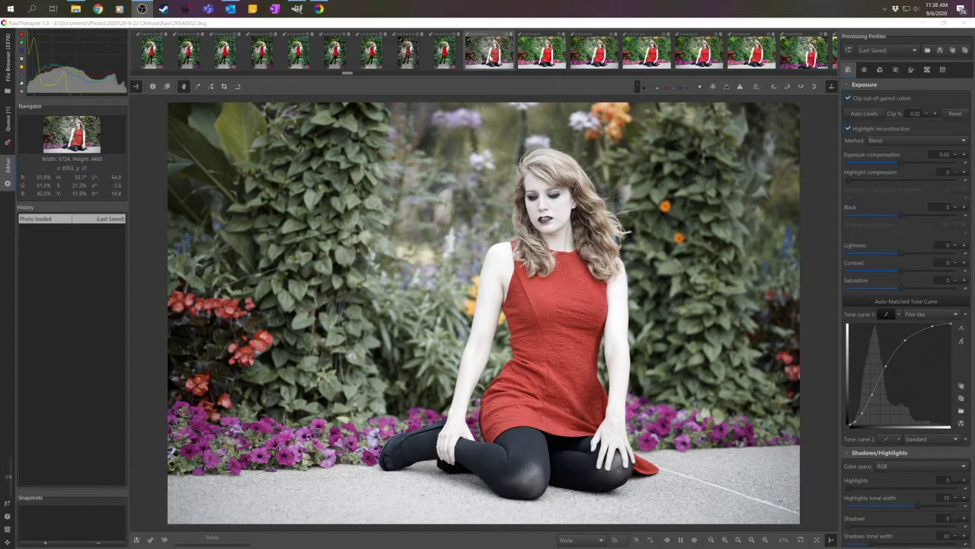
- In the Color tab, try Daylight and Cloudy white balance, then return to Camera
scroll(503, 66, "down", 2)
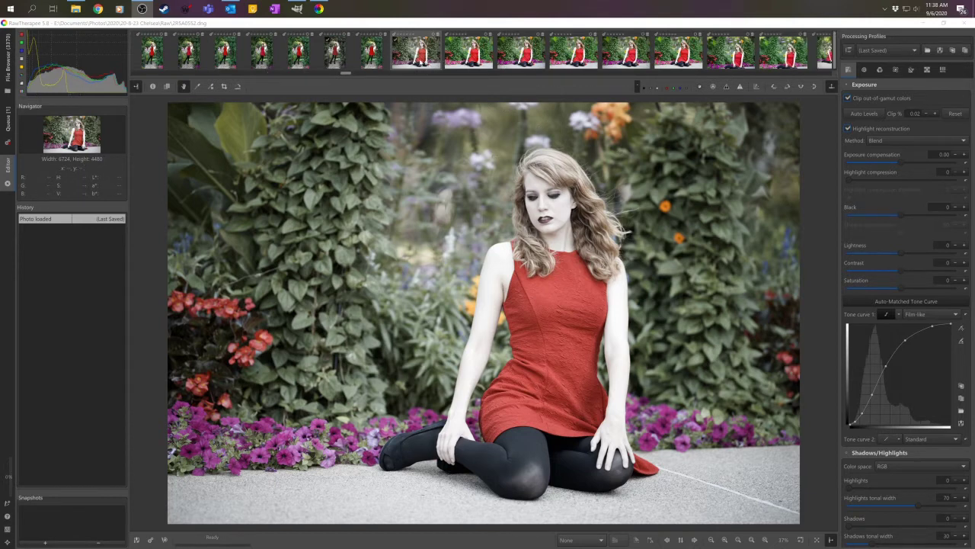
scroll(424, 61, "down", 1)
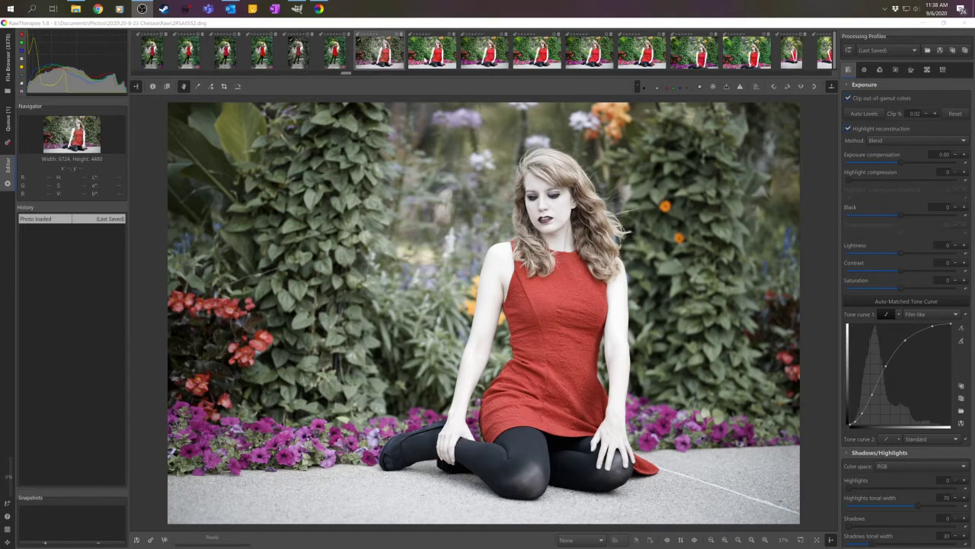
scroll(427, 60, "down", 1)
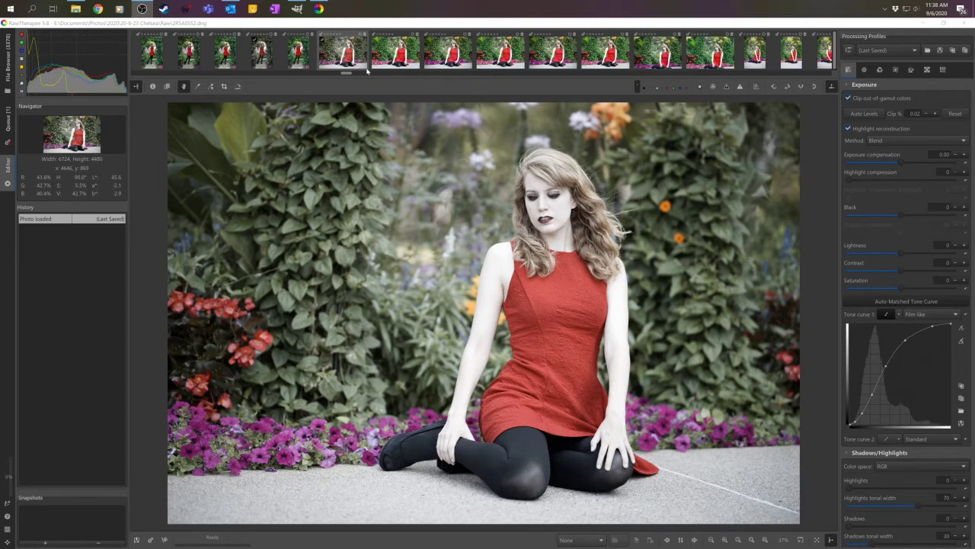
scroll(381, 52, "down", 1)
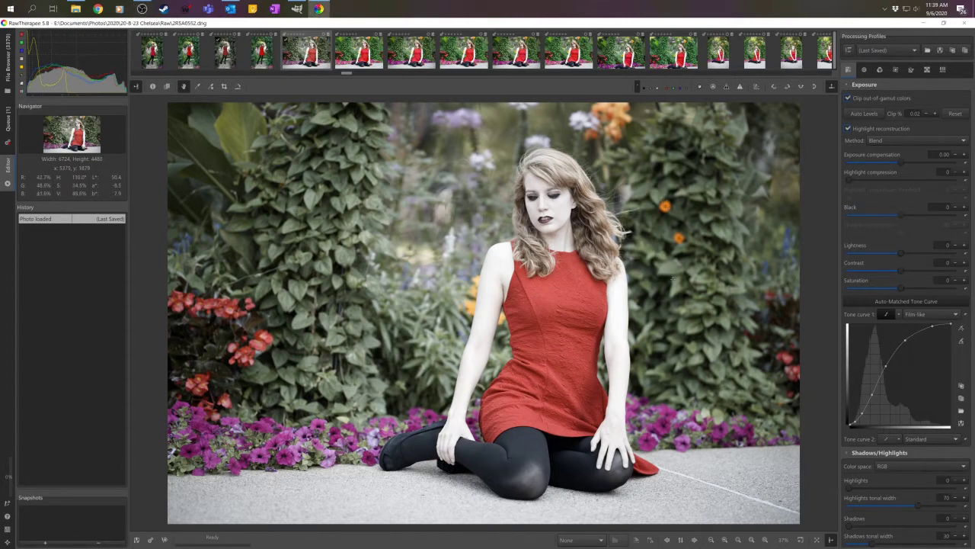
left_click(879, 70)
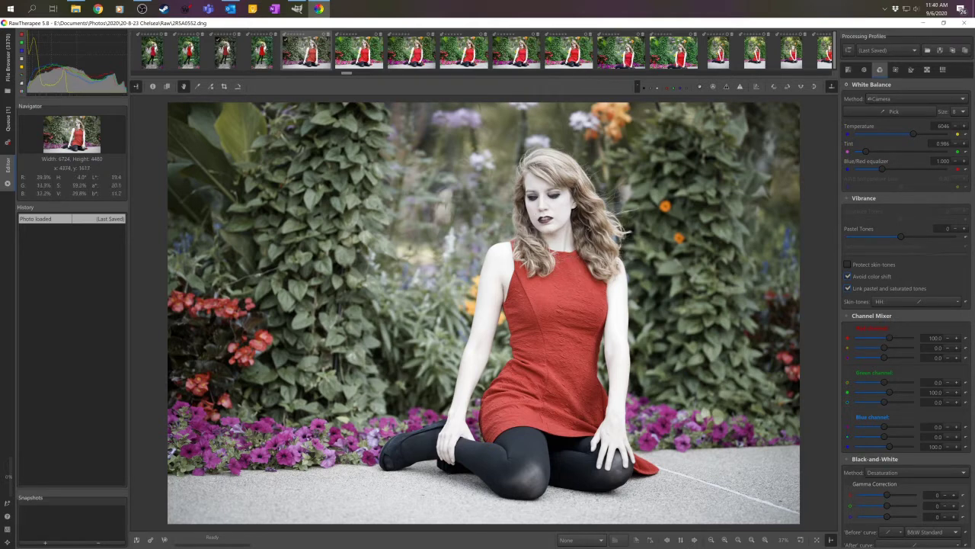
left_click(882, 99)
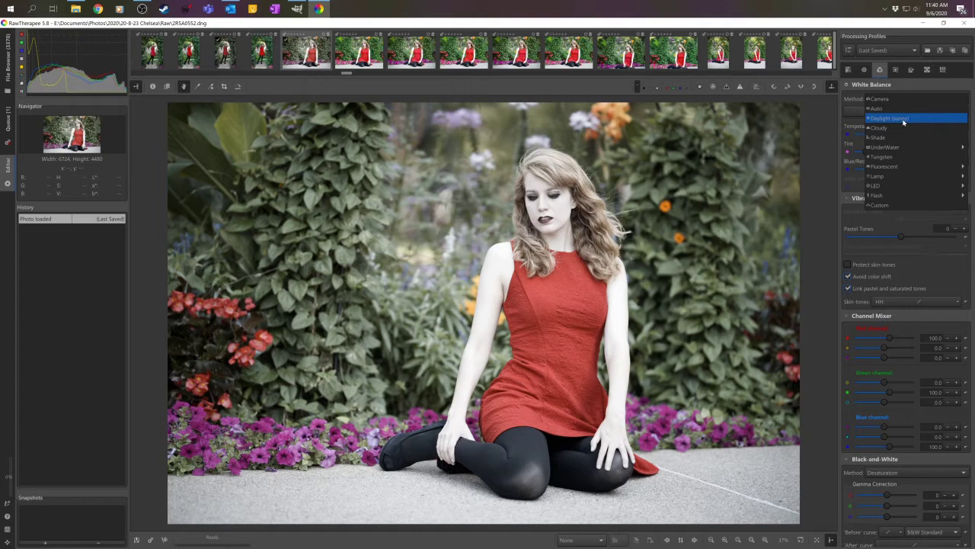
left_click(903, 120)
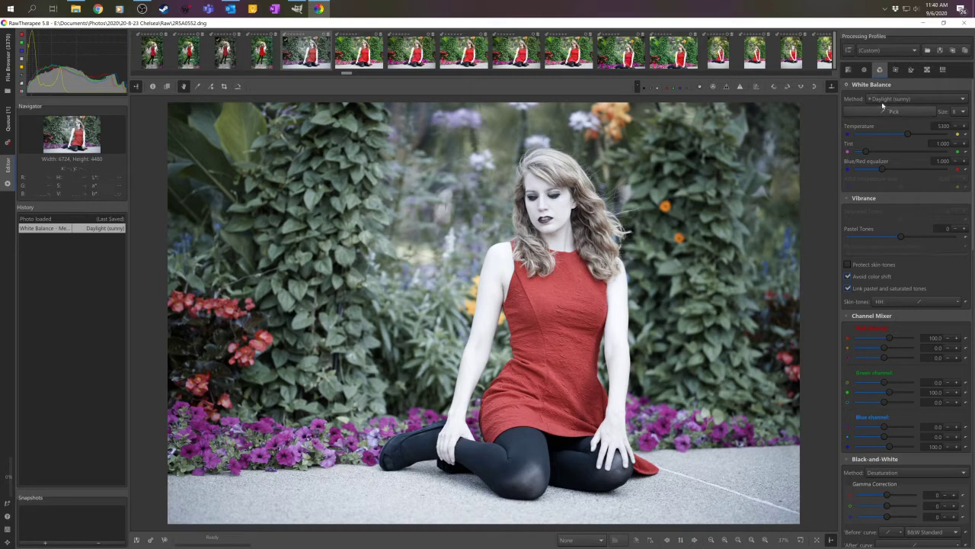
left_click(905, 99)
left_click(886, 112)
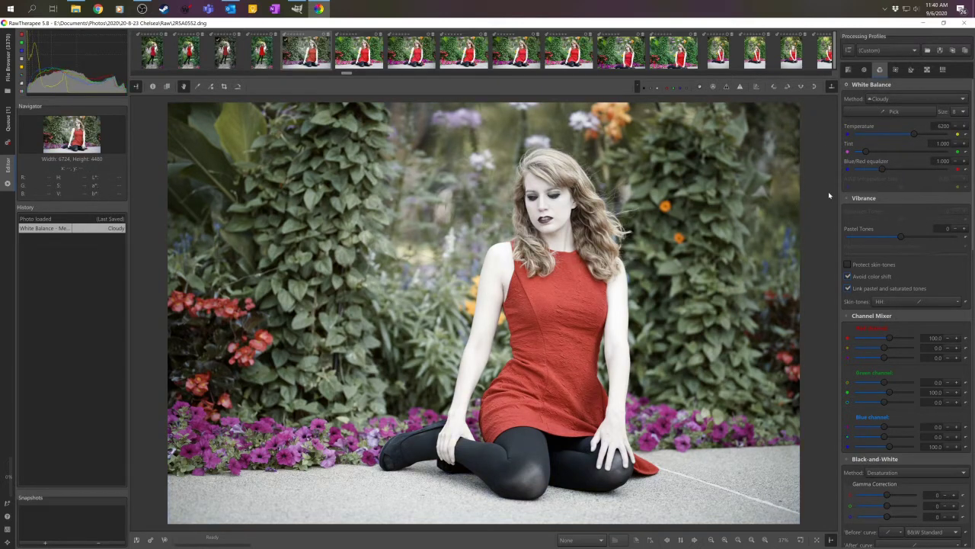
left_click(882, 98)
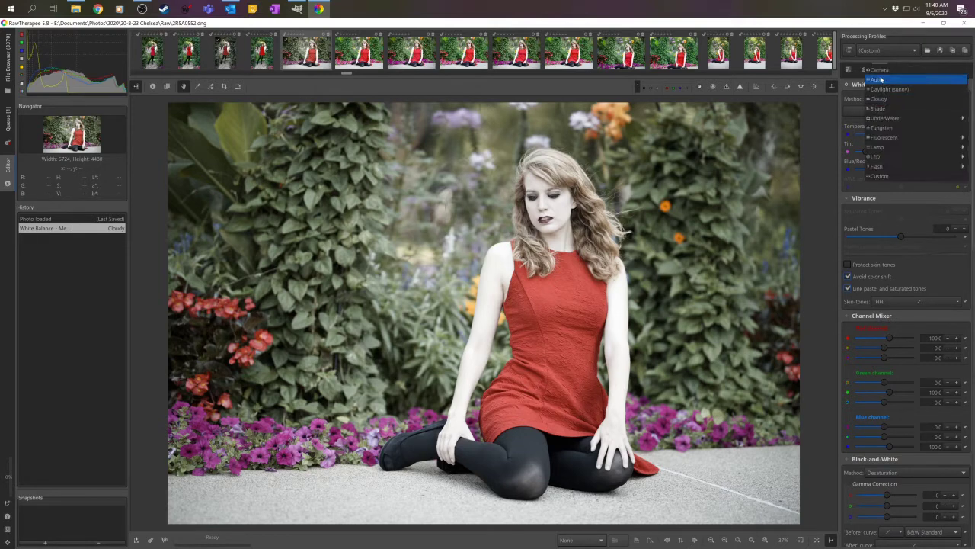
left_click(882, 70)
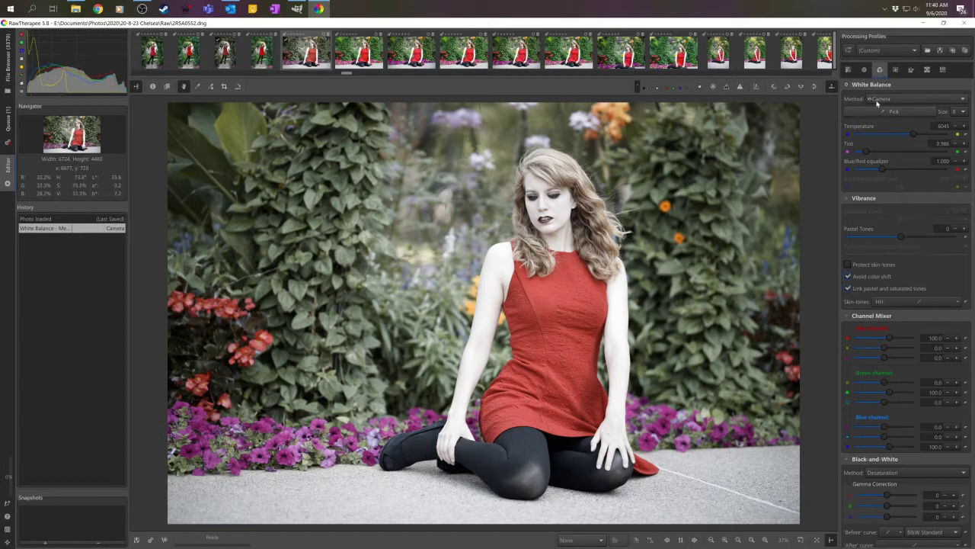
- Try Auto white balance, then revert the portrait to its 'Photo loaded' history state
left_click(914, 99)
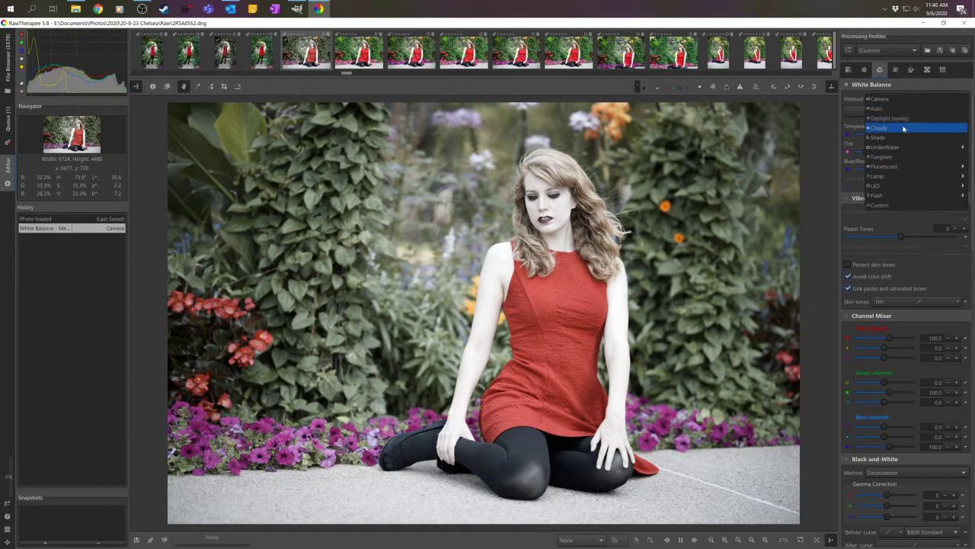
left_click(893, 109)
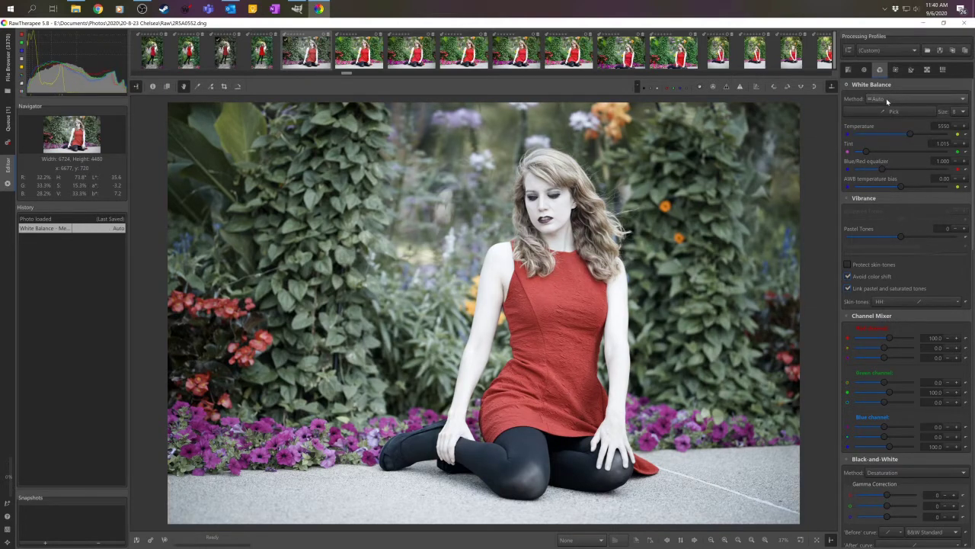
left_click(886, 101)
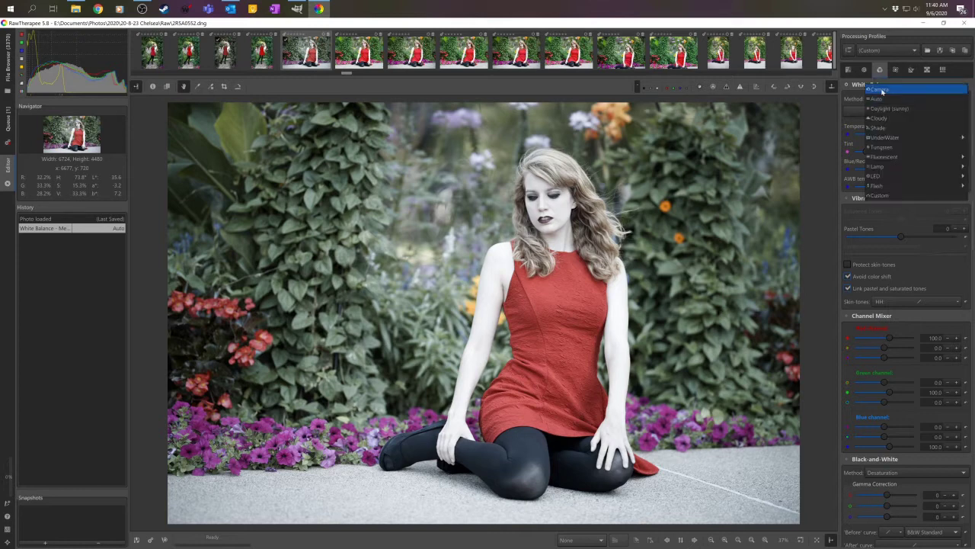
left_click(41, 219)
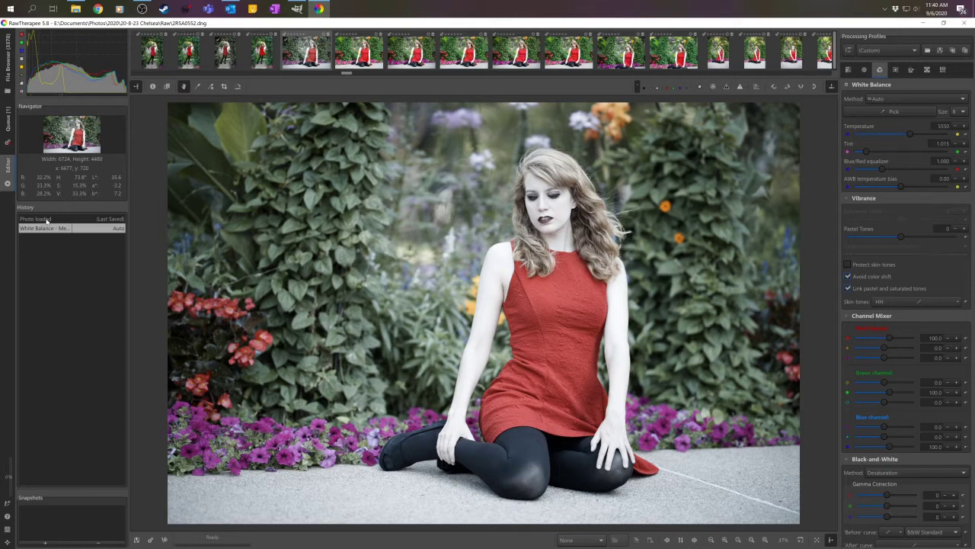
left_click(46, 219)
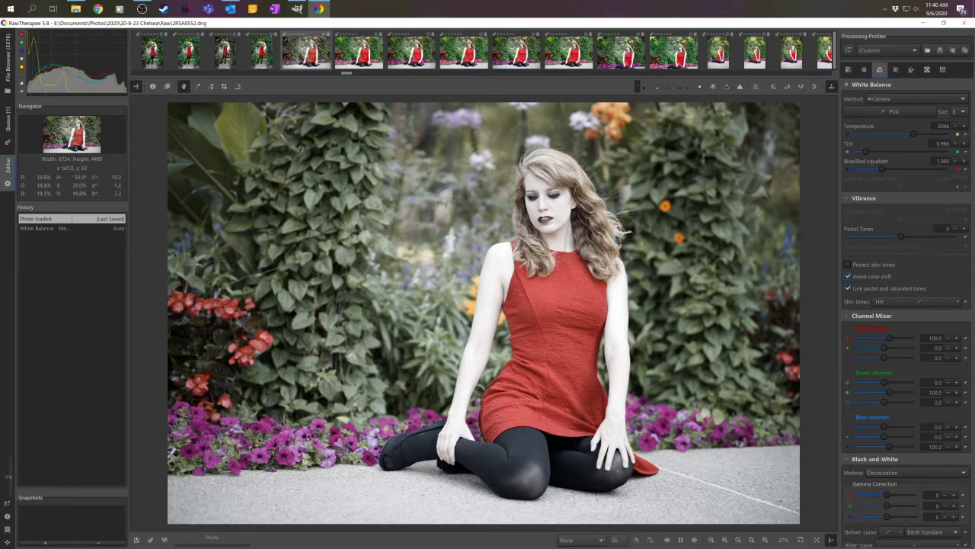
left_click(850, 69)
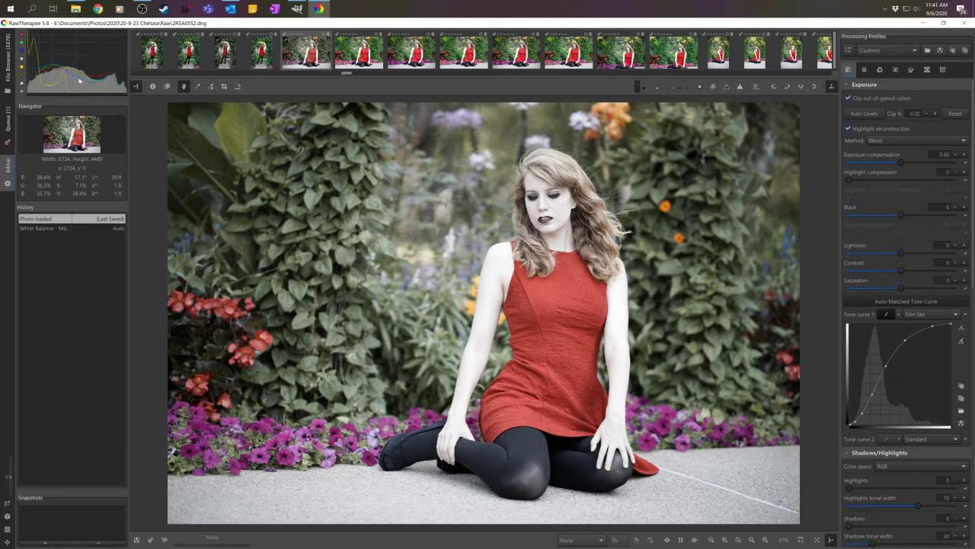
left_click(667, 88)
left_click(675, 88)
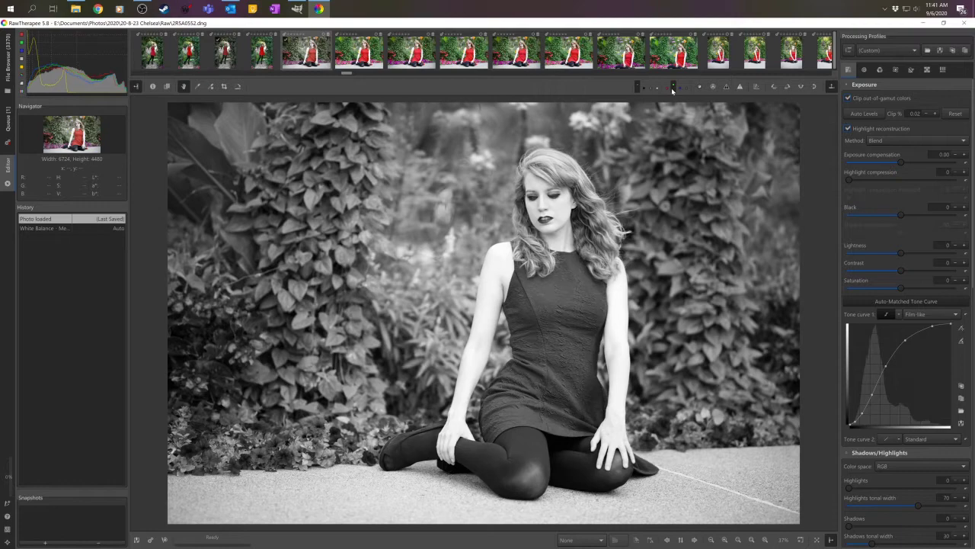
left_click(681, 89)
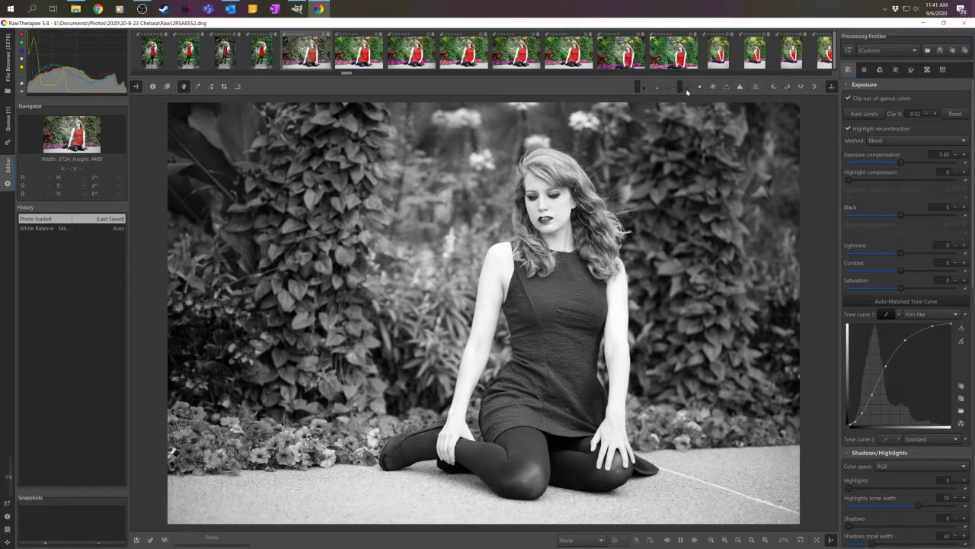
left_click(687, 90)
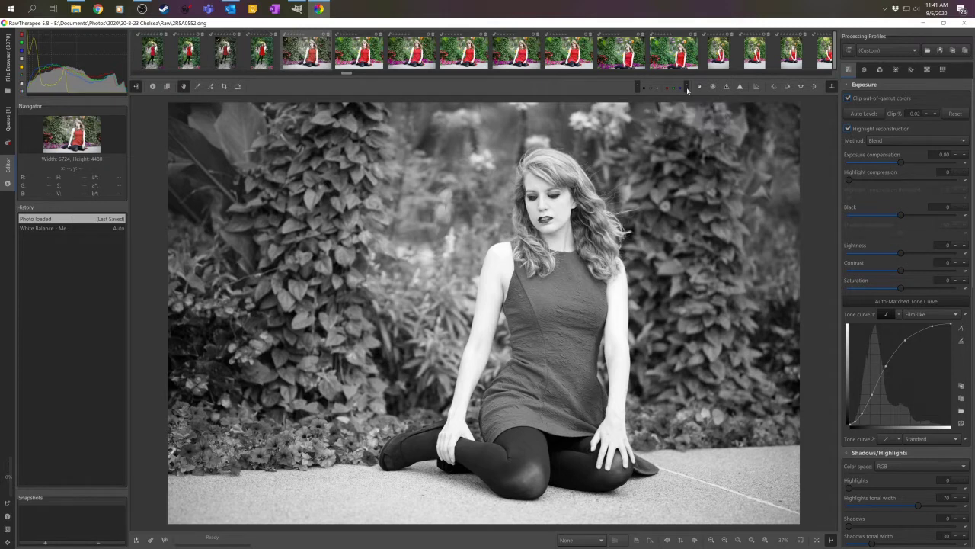
left_click(687, 89)
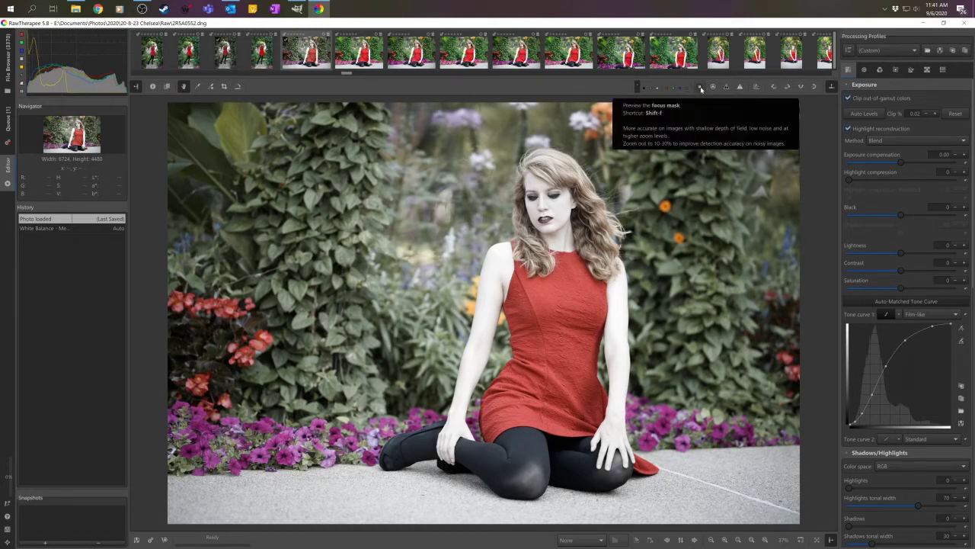
- Turn on the focus mask to highlight in-focus areas and briefly check the camera info
left_click(700, 87)
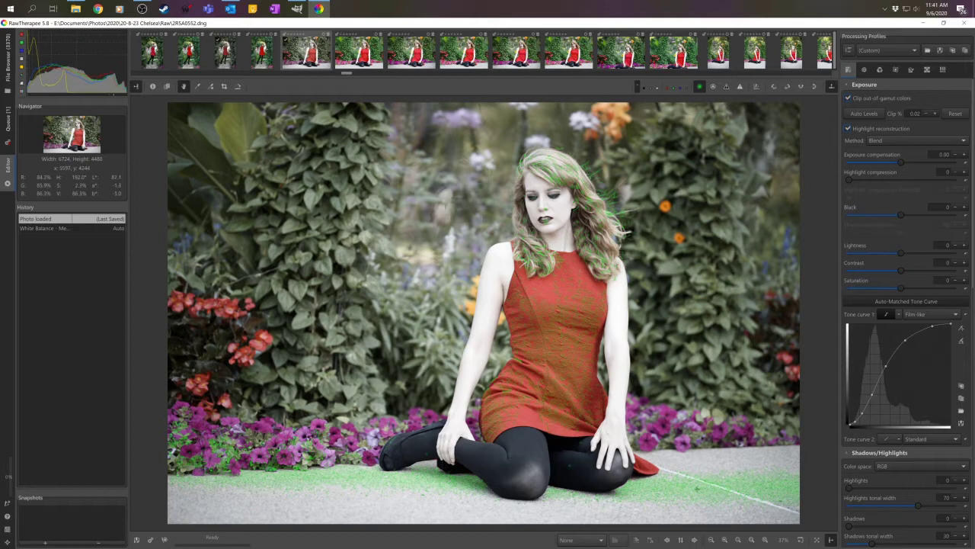
left_click(152, 88)
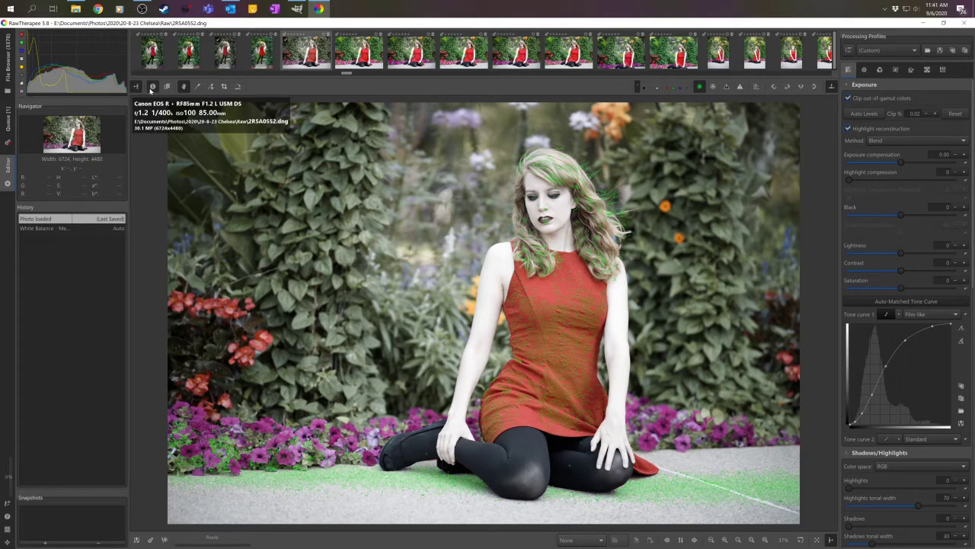
left_click(151, 88)
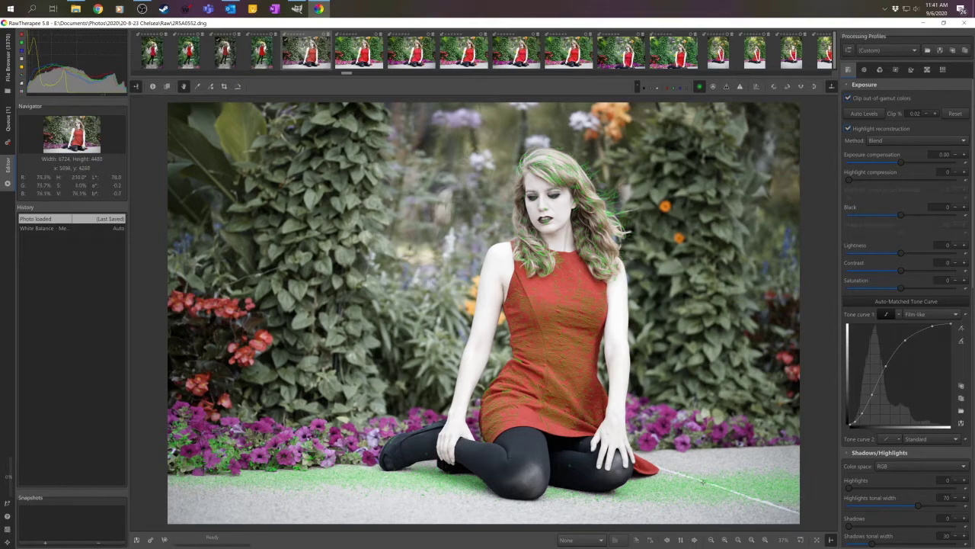
- Fit the whole red-dress portrait to the preview and switch the focus mask off
scroll(568, 196, "up", 5)
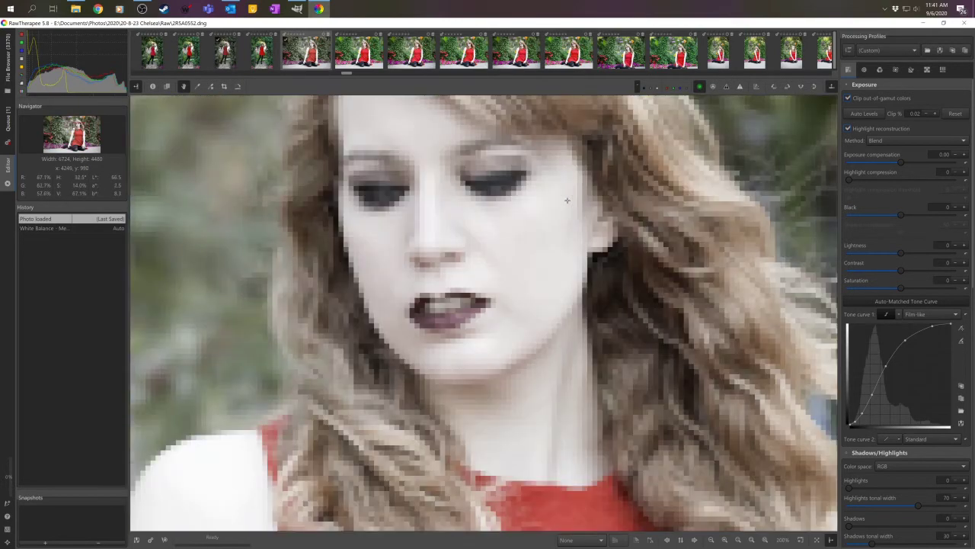
scroll(438, 199, "up", 1)
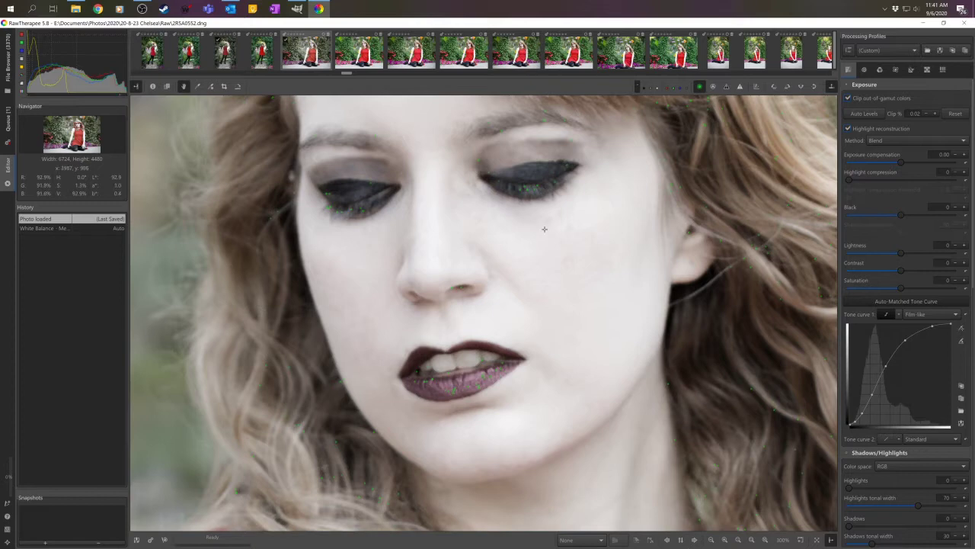
left_click(739, 540)
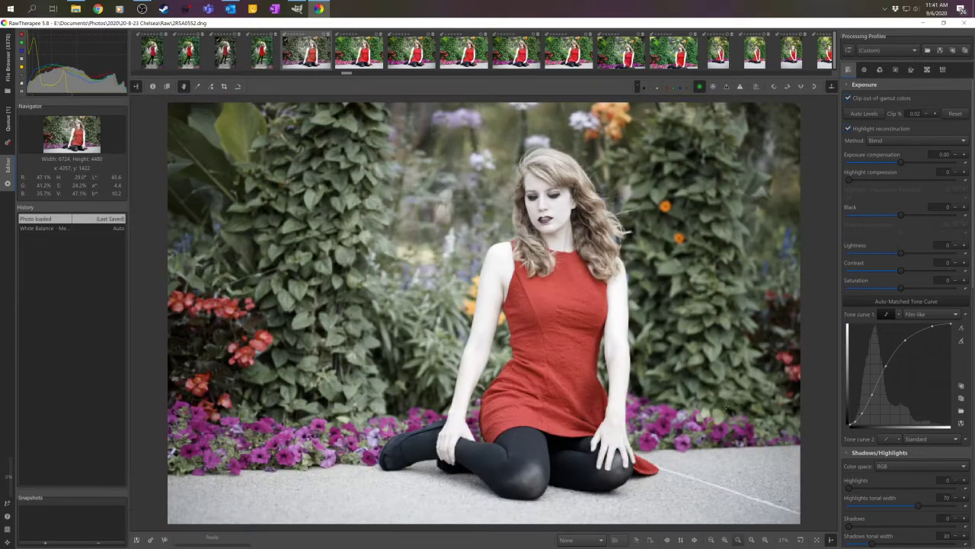
left_click(700, 89)
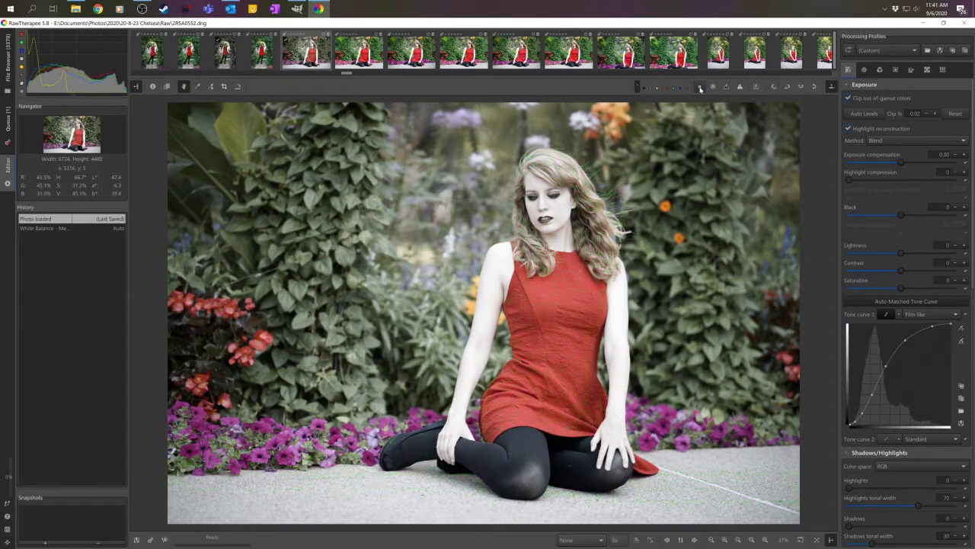
- Show highlight clipping, test exposure compensation, then revert to the loaded photo at 0.00
left_click(740, 89)
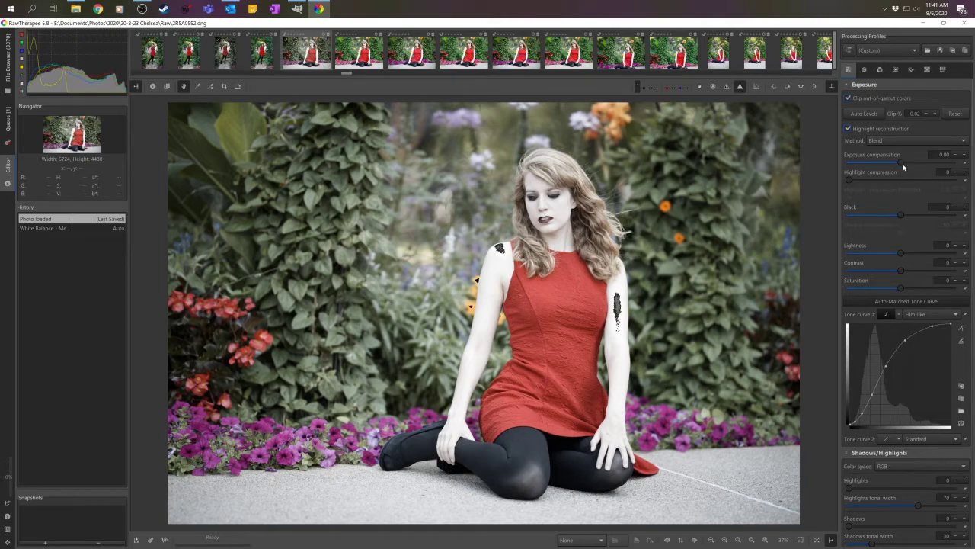
mouse_move(902, 163)
left_mouse_down()
mouse_move(925, 163)
mouse_move(914, 166)
left_mouse_up()
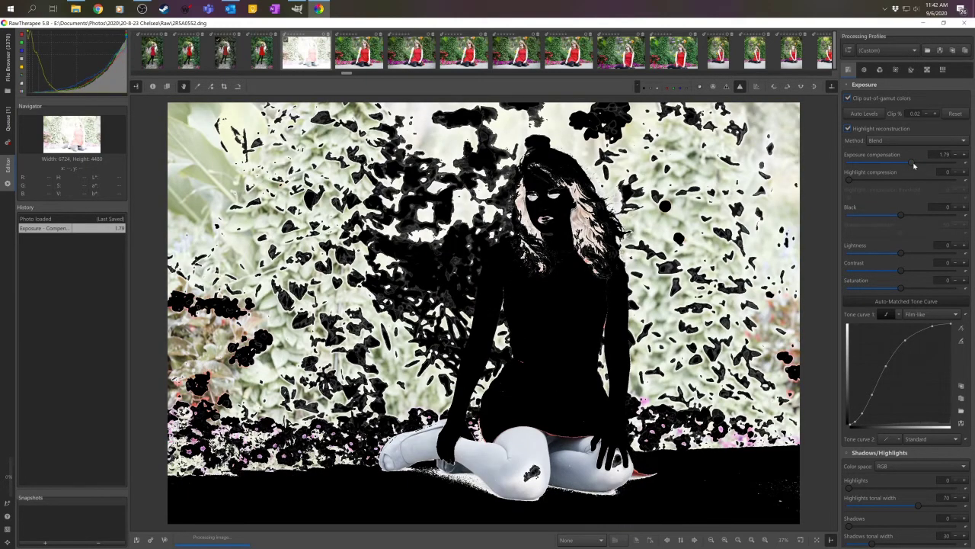
left_click_drag(914, 166, 910, 166)
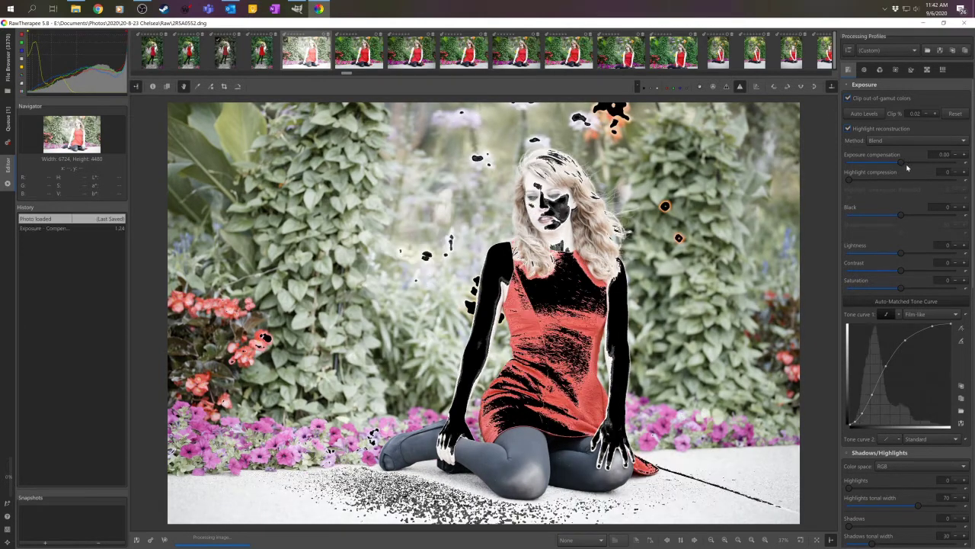
left_click_drag(909, 166, 902, 166)
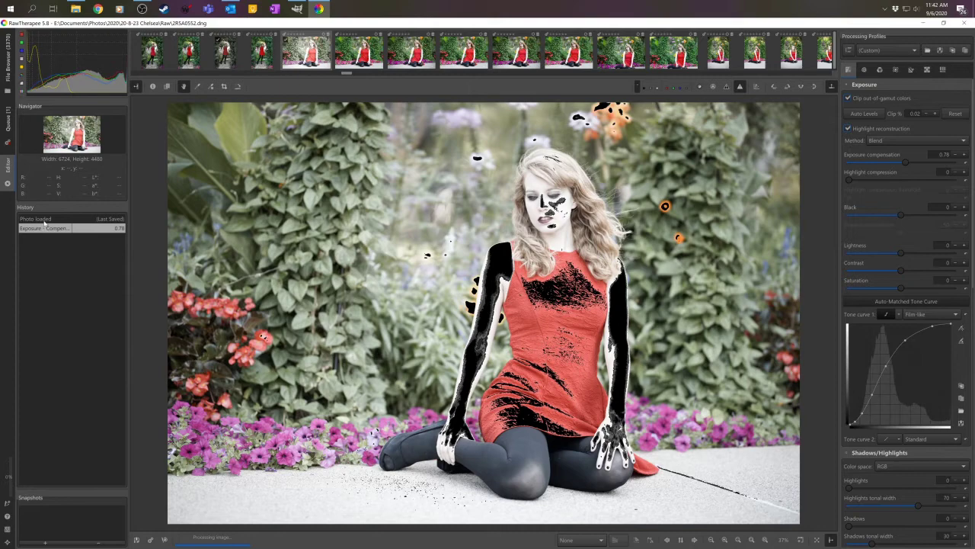
left_click(52, 220)
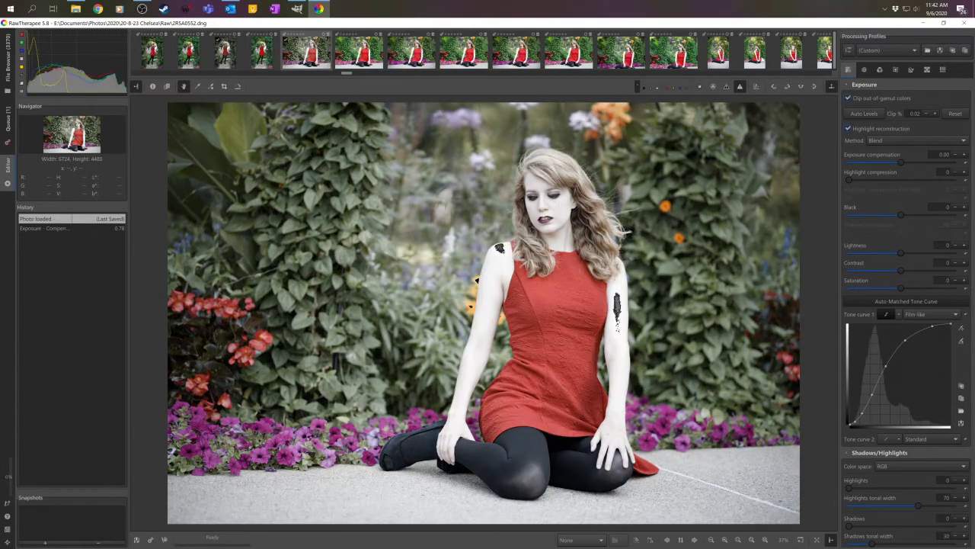
- Compare shadow clipping under the legs with highlight clipping on the shoulders, ending on highlights
left_click(739, 87)
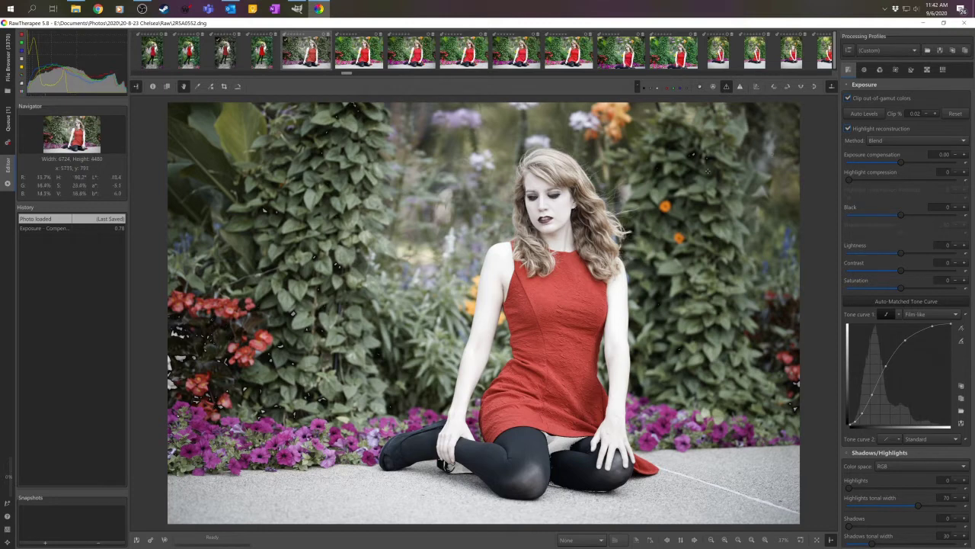
left_click(739, 87)
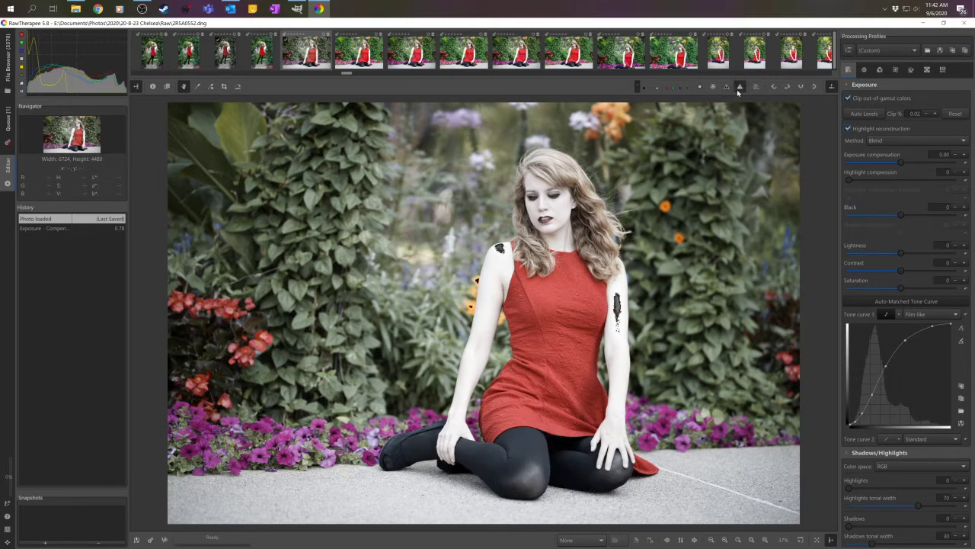
left_click(737, 89)
left_click(727, 88)
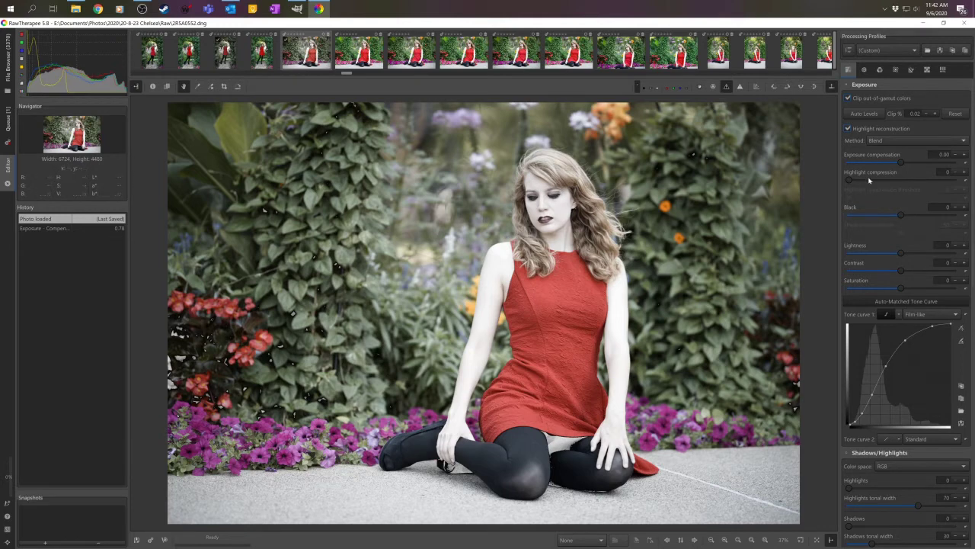
left_click(726, 86)
left_click(740, 86)
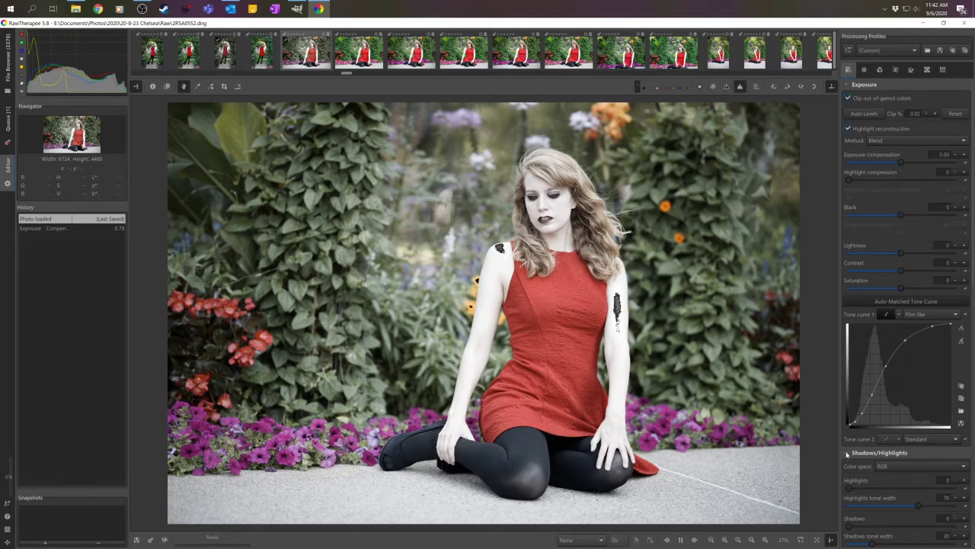
- Enable Shadows/Highlights with Highlights 89 and Shadows 31, checking the shadow clipping indicator
left_click(845, 452)
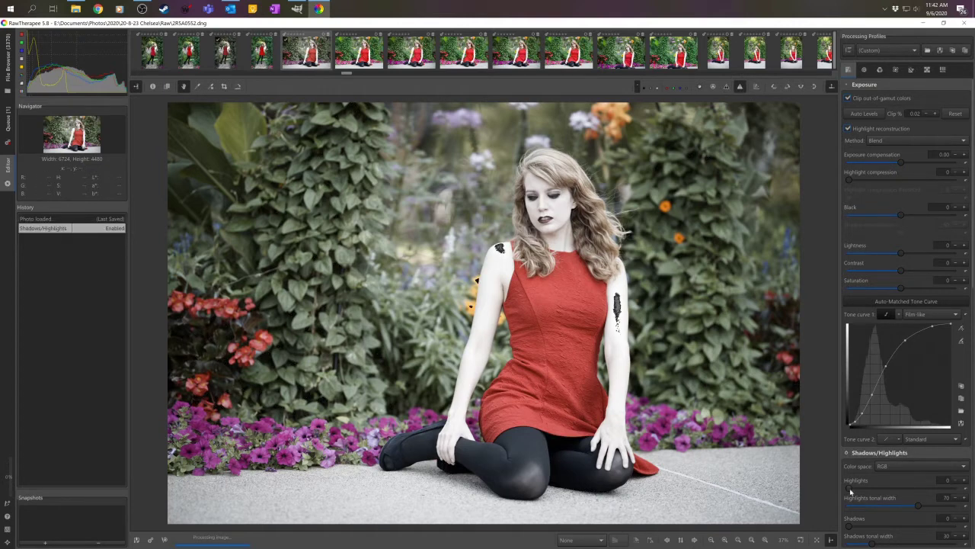
left_click_drag(851, 488, 943, 493)
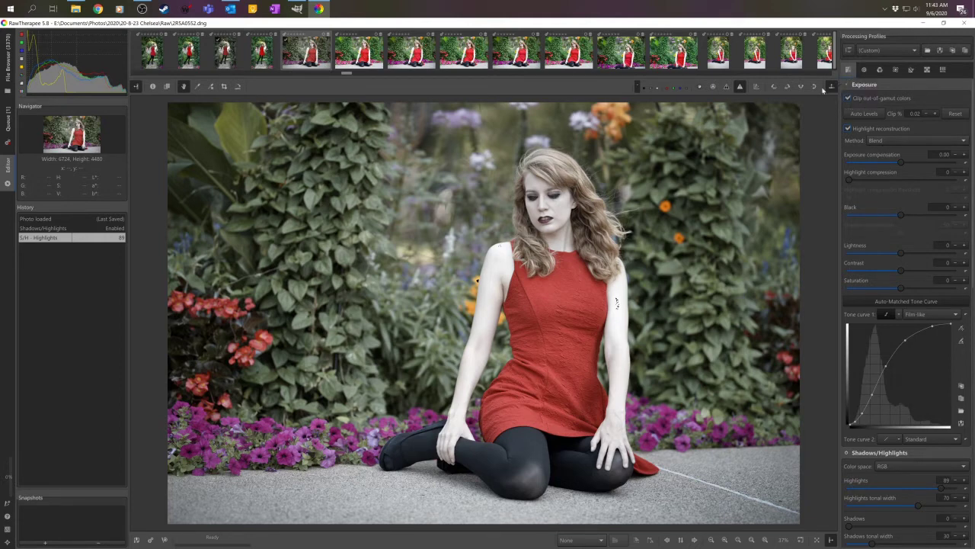
scroll(910, 379, "down", 3)
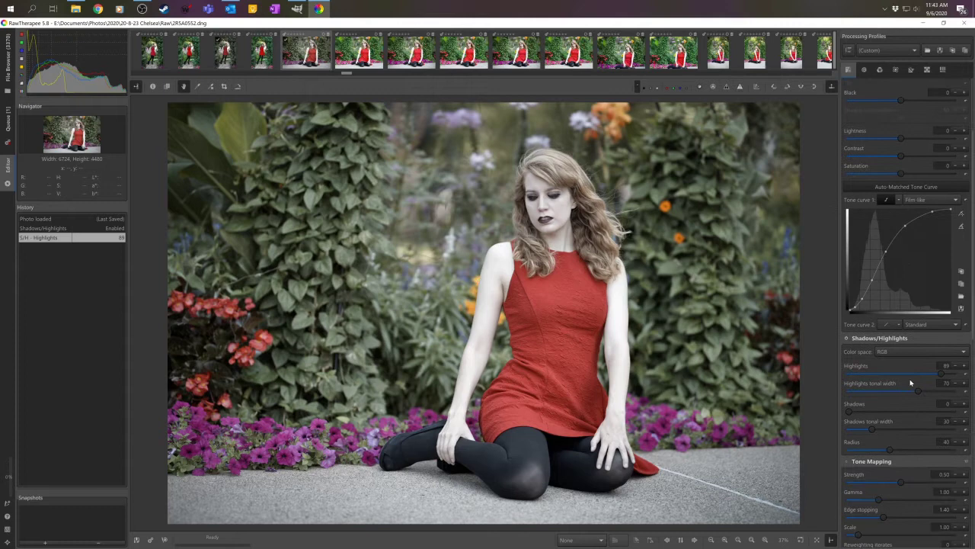
scroll(910, 381, "down", 2)
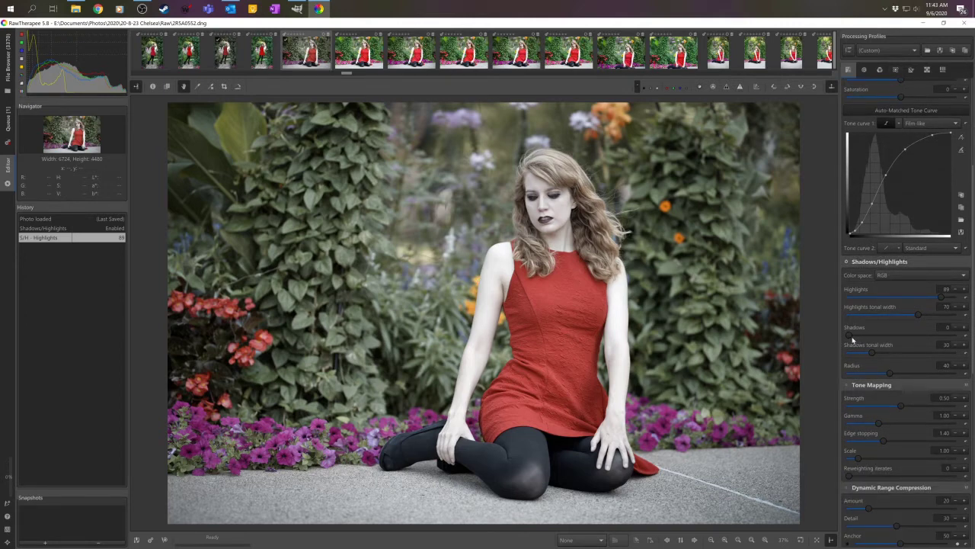
left_click(725, 87)
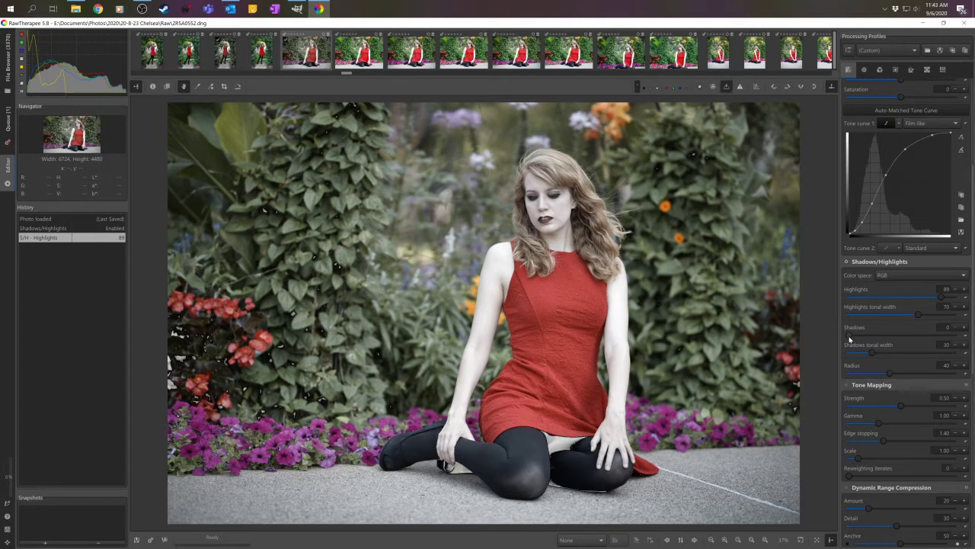
left_click_drag(850, 338, 882, 340)
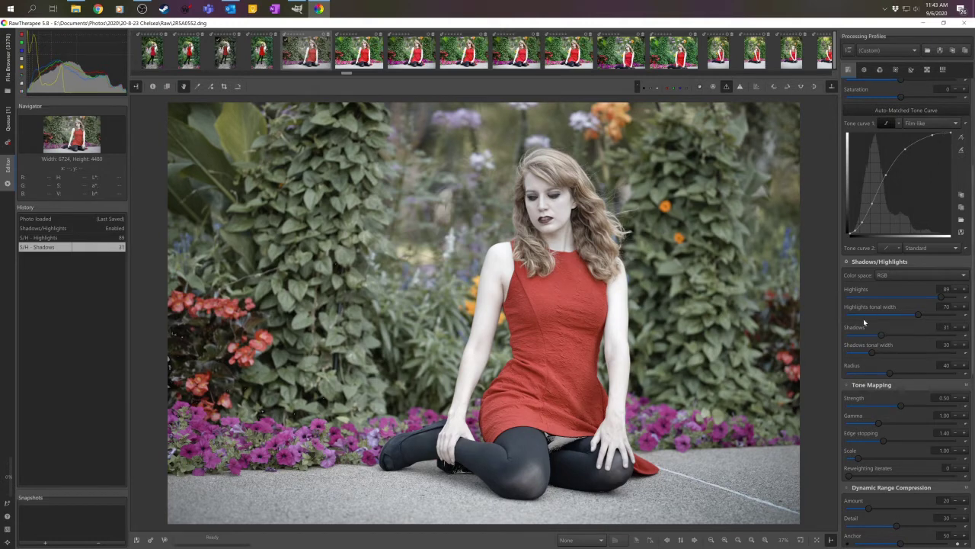
- Compare Shadows/Highlights off versus on, hiding the shadow clipping marks, and leave it enabled
left_click(847, 263)
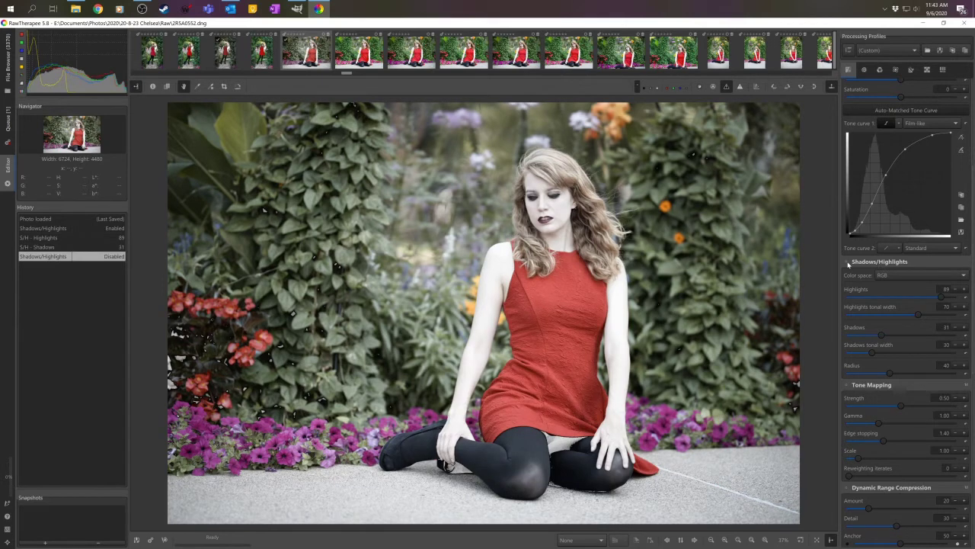
left_click(726, 86)
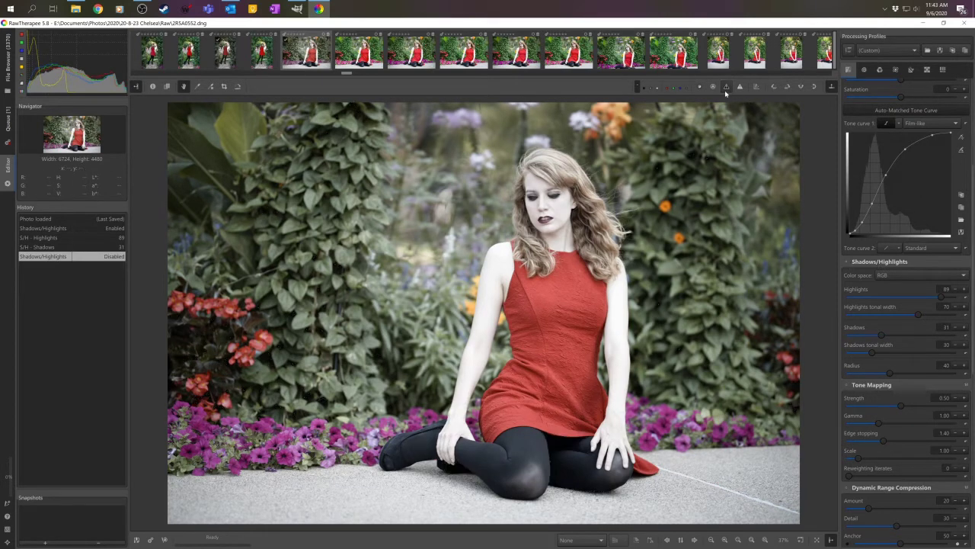
left_click(847, 262)
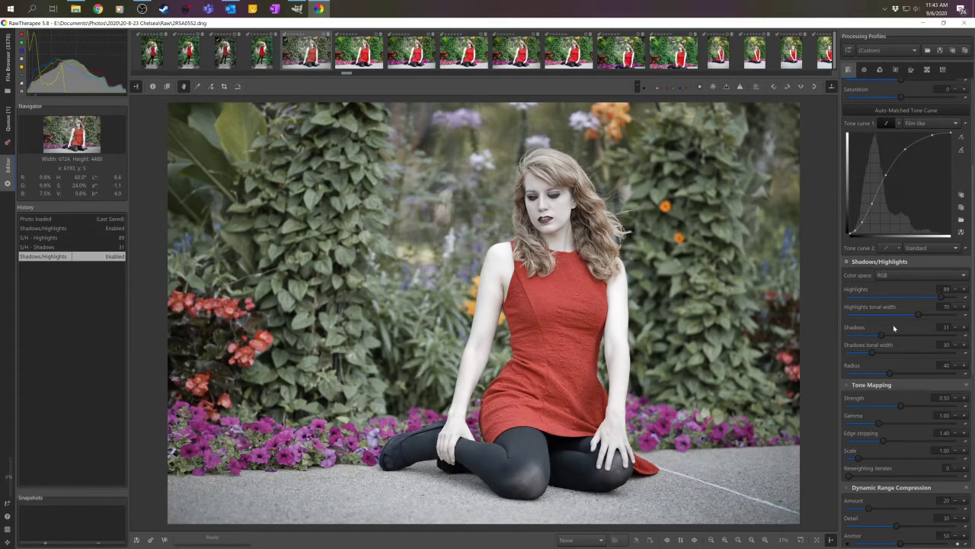
- Try Dynamic Range Compression at Amount 61, 26 and 17, then disable it
scroll(916, 340, "down", 2)
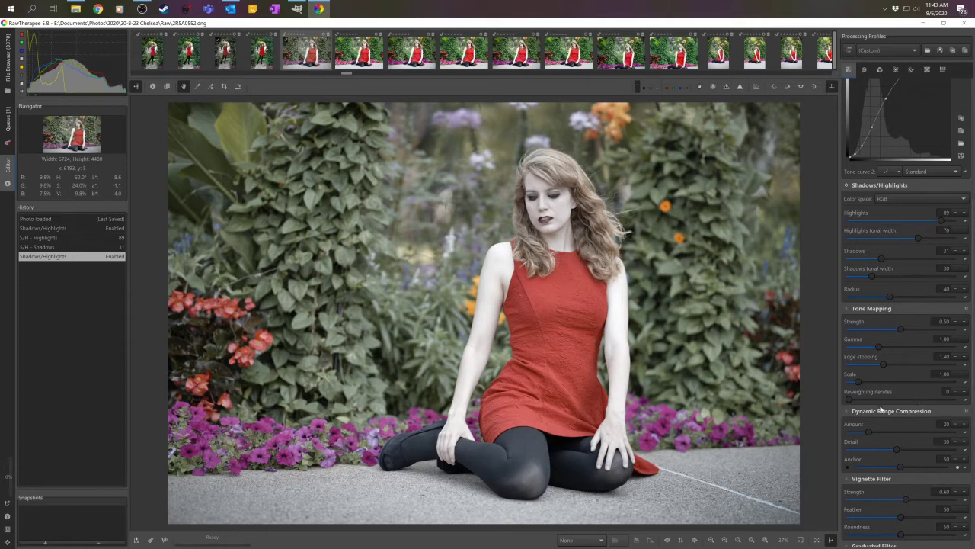
scroll(846, 413, "down", 1)
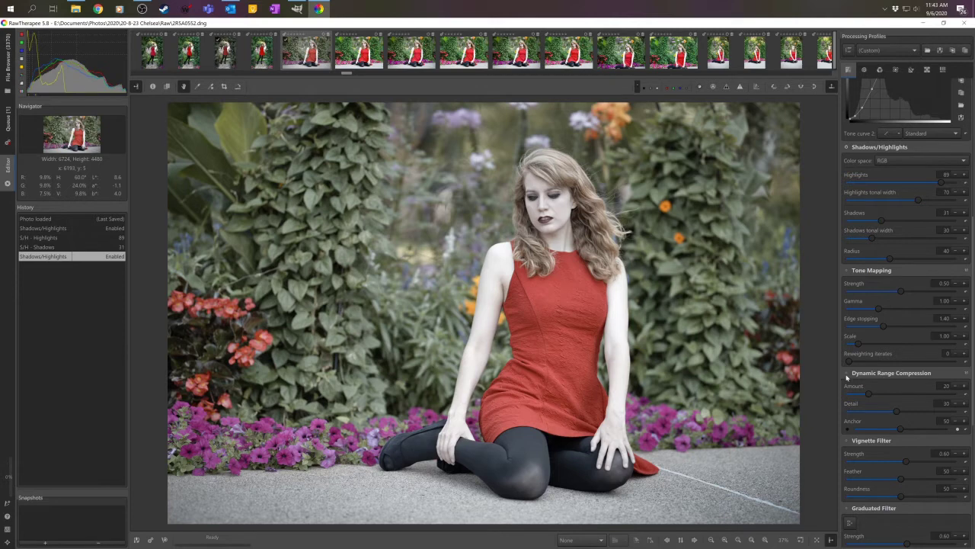
left_click(847, 377)
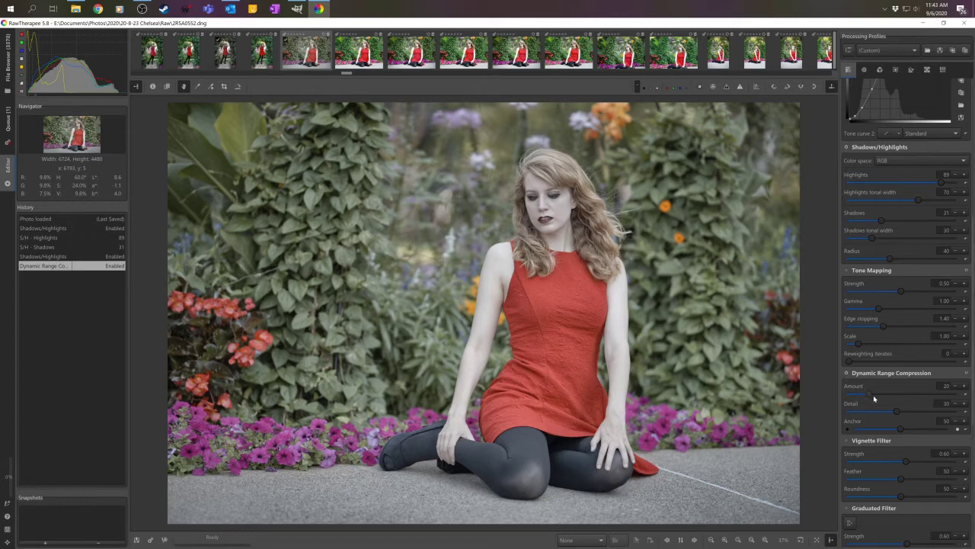
left_click_drag(874, 395, 913, 395)
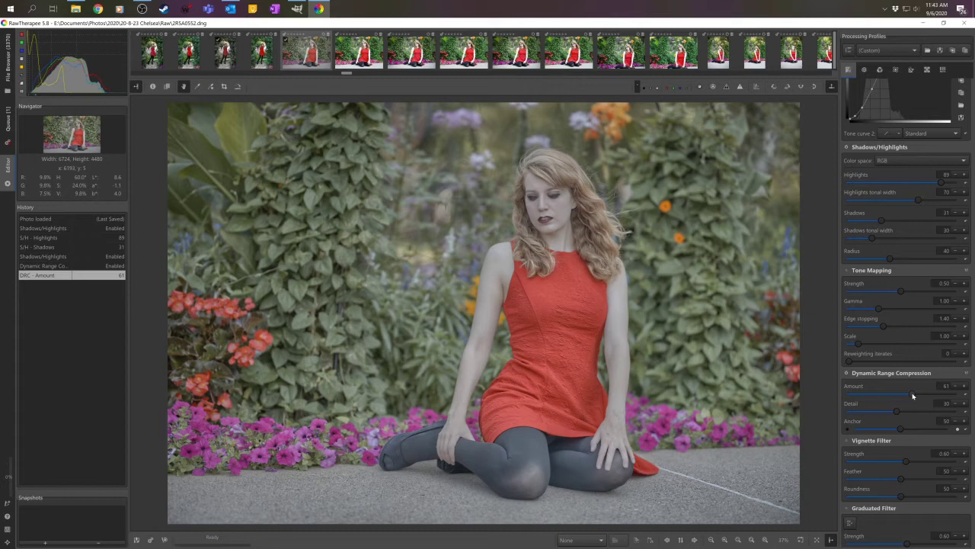
left_click_drag(912, 395, 876, 395)
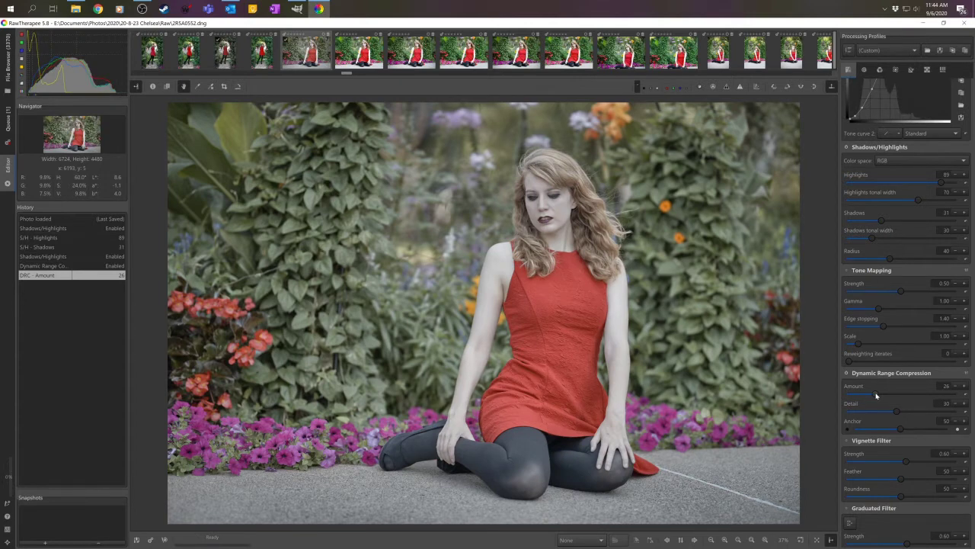
left_click_drag(876, 395, 867, 396)
left_click(846, 374)
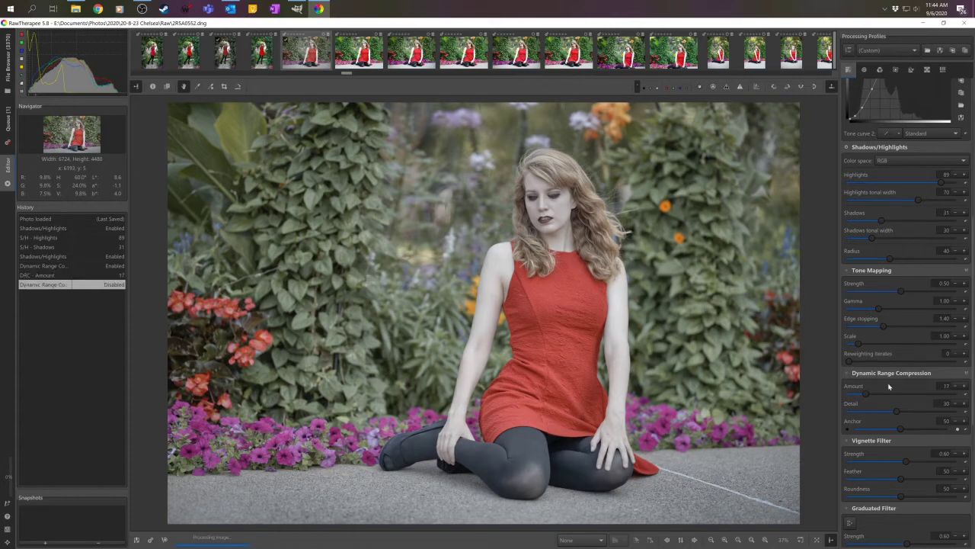
- Step back in History to the 'Shadows/Highlights Enabled' entry, before the compression trials
left_click(38, 258)
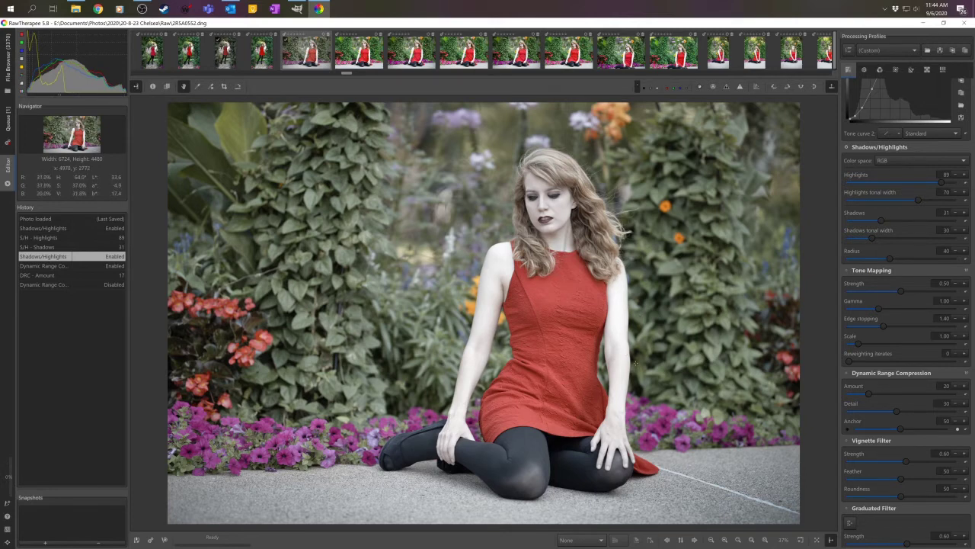
- In the Detail tab, inspect the face's skin at 200% and 600%, then fit to screen
left_click(865, 71)
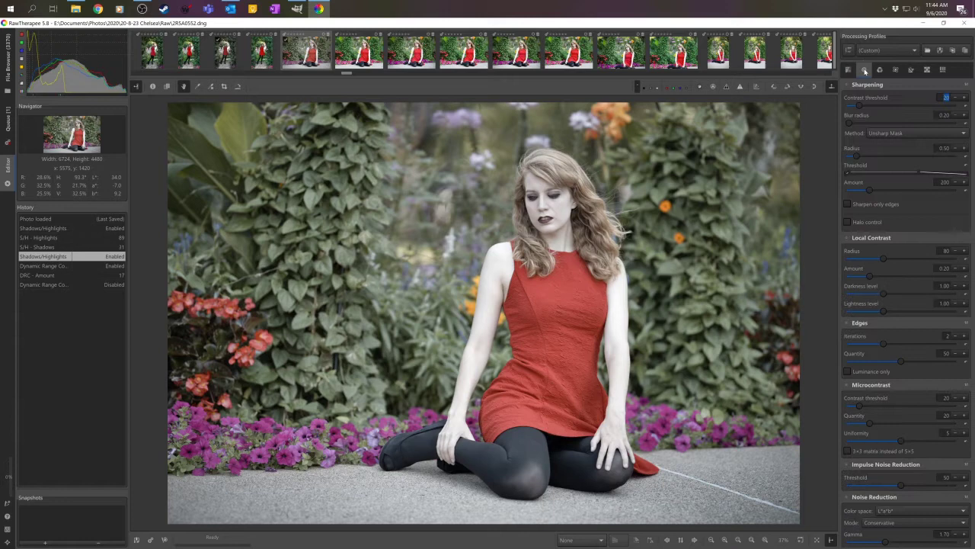
scroll(914, 472, "down", 2)
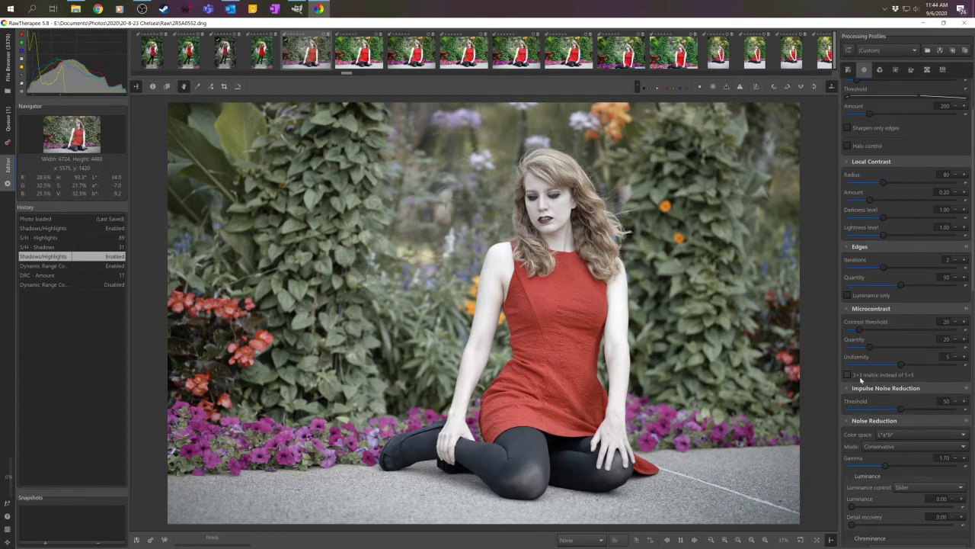
scroll(866, 153, "up", 2)
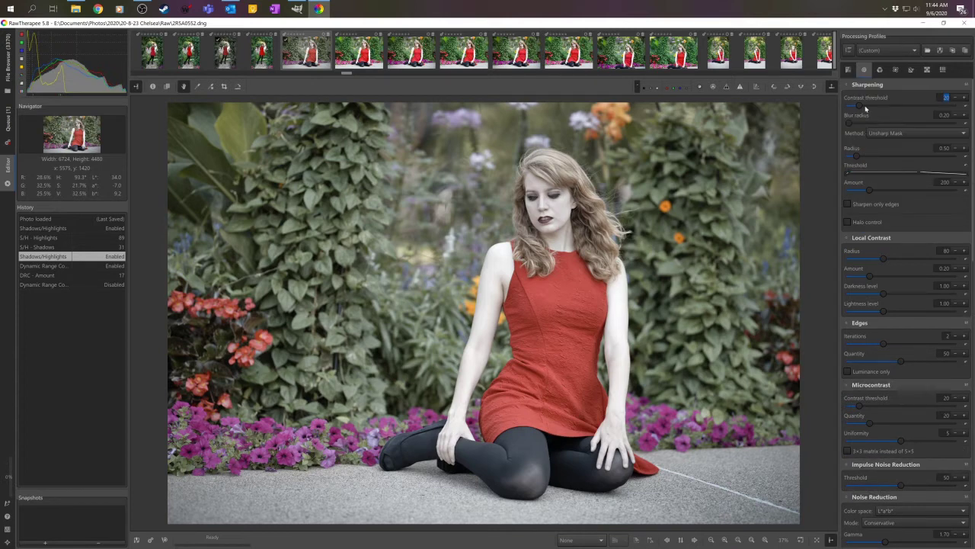
scroll(589, 206, "up", 5)
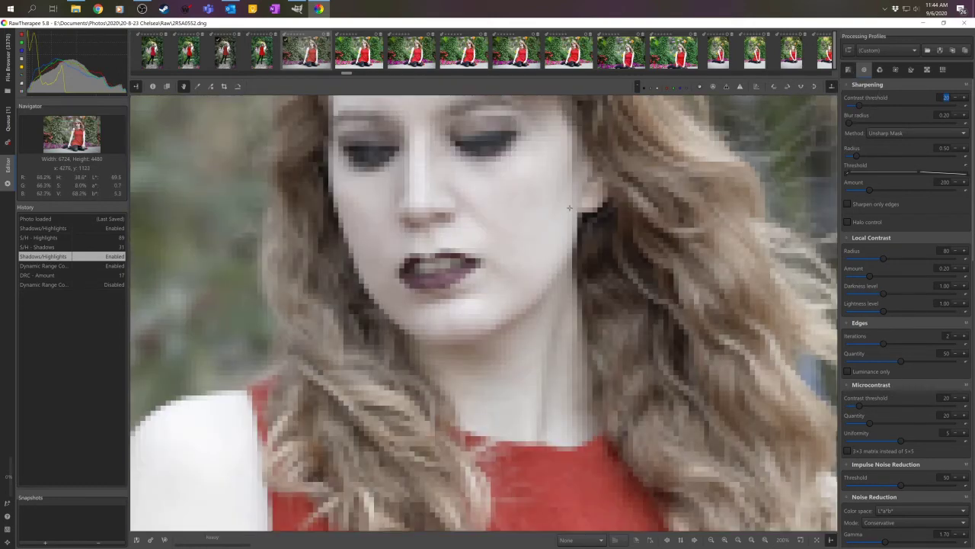
left_click(152, 86)
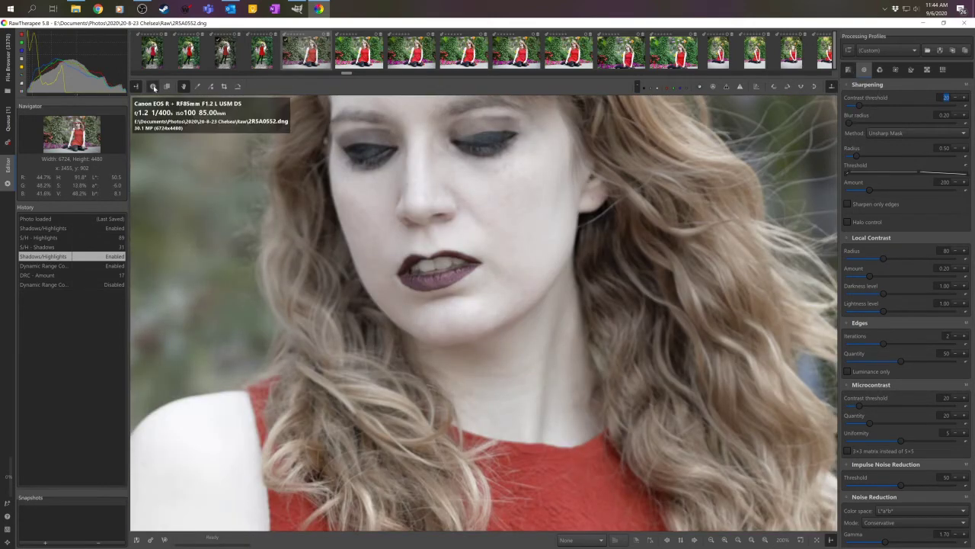
left_click(153, 86)
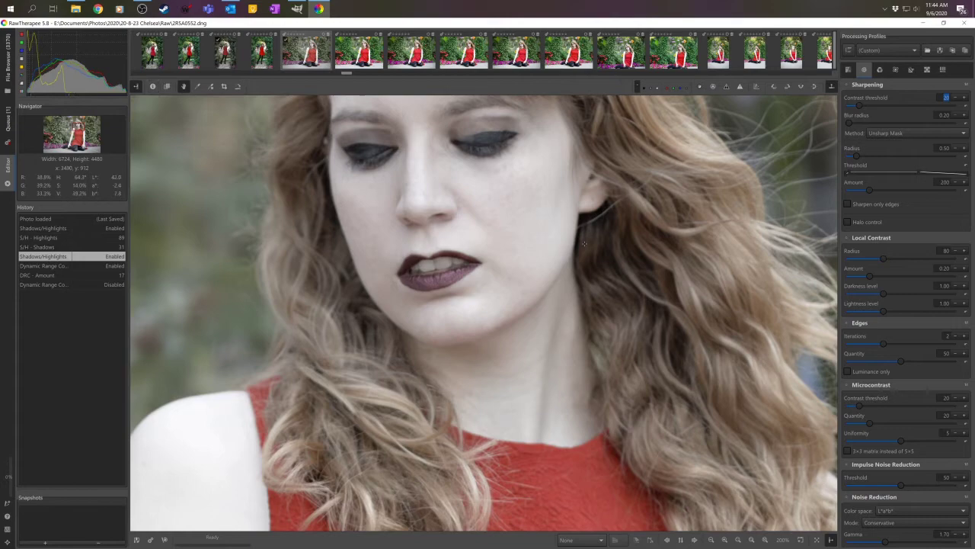
scroll(514, 285, "up", 4)
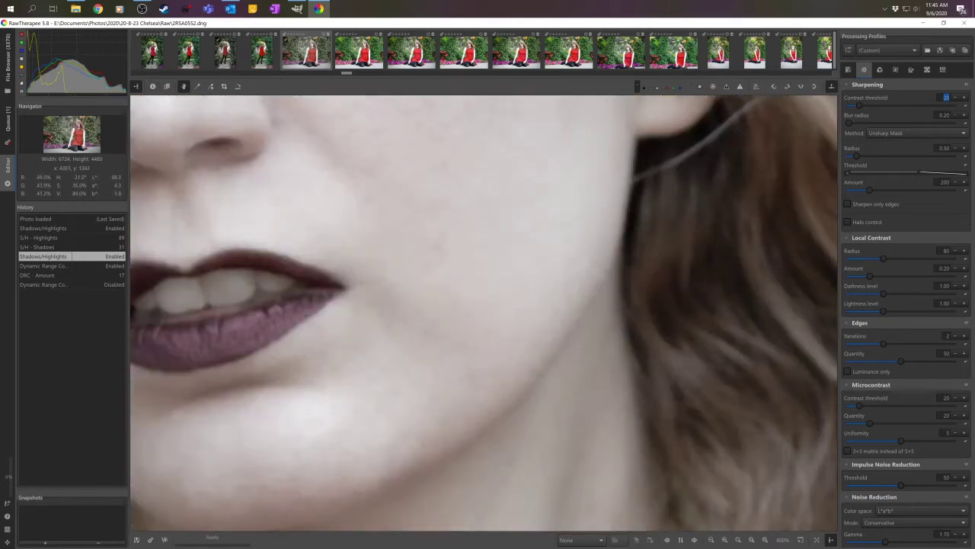
left_click(746, 541)
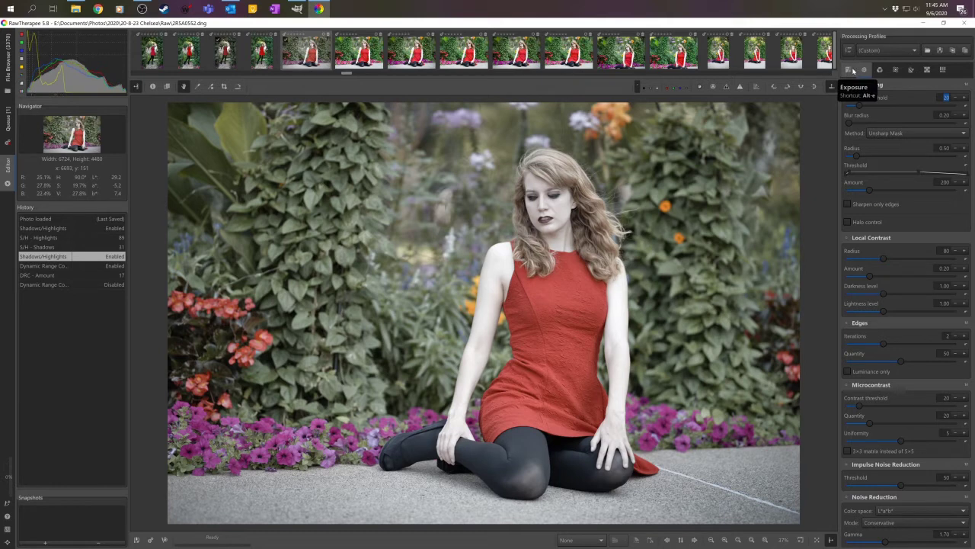
- Enable L*a*b* Adjustments in the Exposure tab and raise Chromaticity to 35
left_click(850, 69)
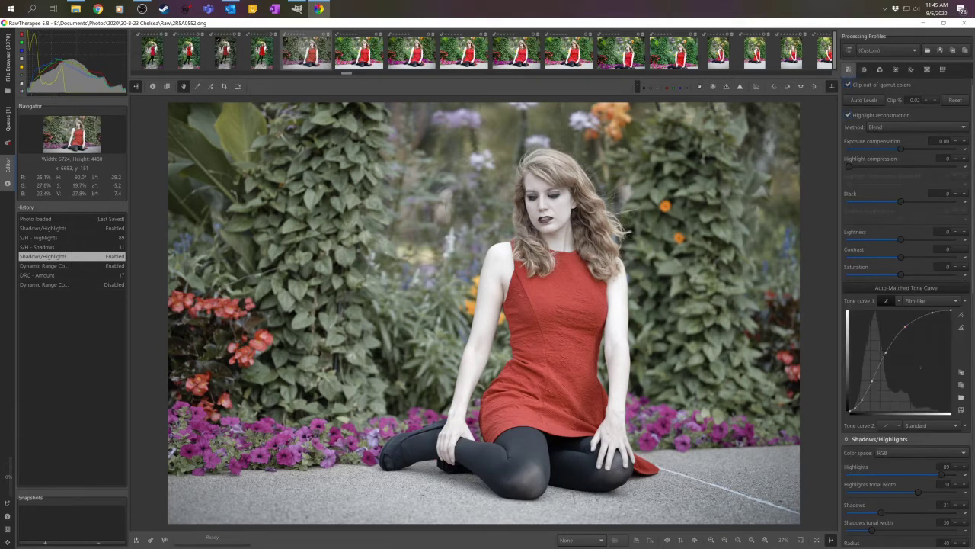
scroll(921, 369, "down", 5)
scroll(921, 371, "down", 3)
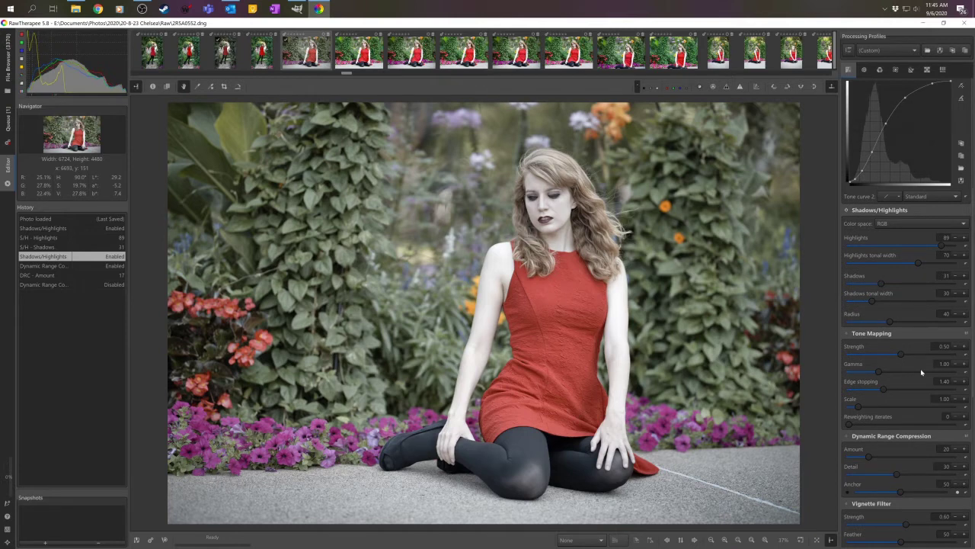
scroll(921, 371, "down", 8)
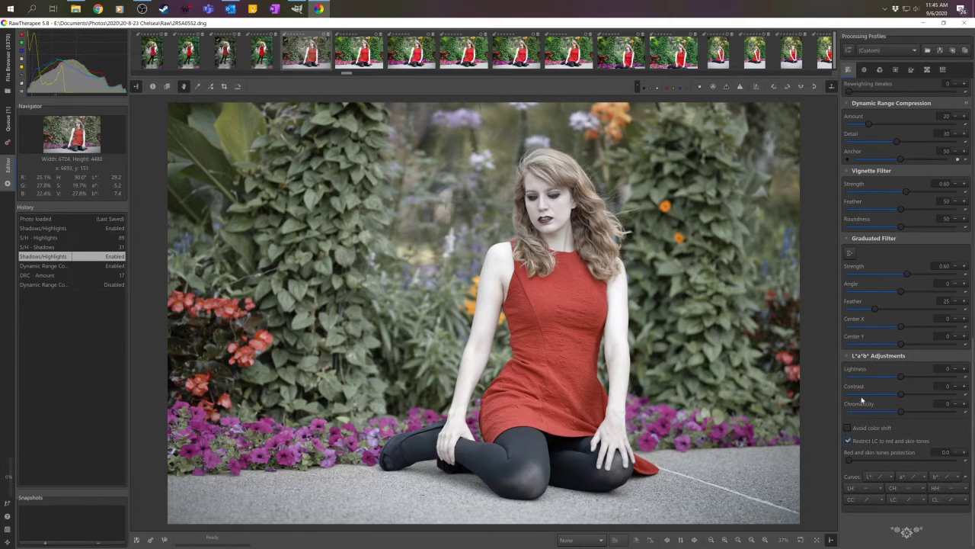
scroll(892, 245, "up", 10)
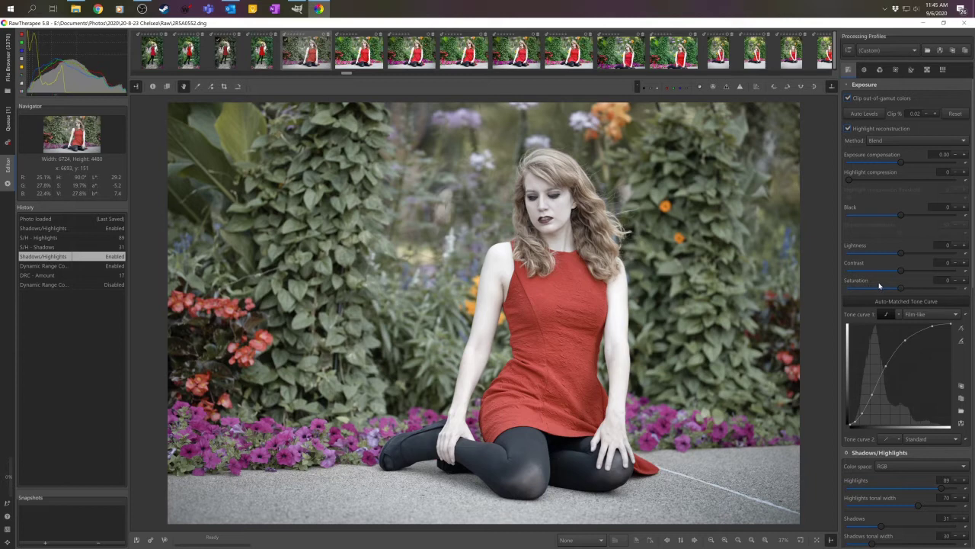
scroll(881, 285, "down", 10)
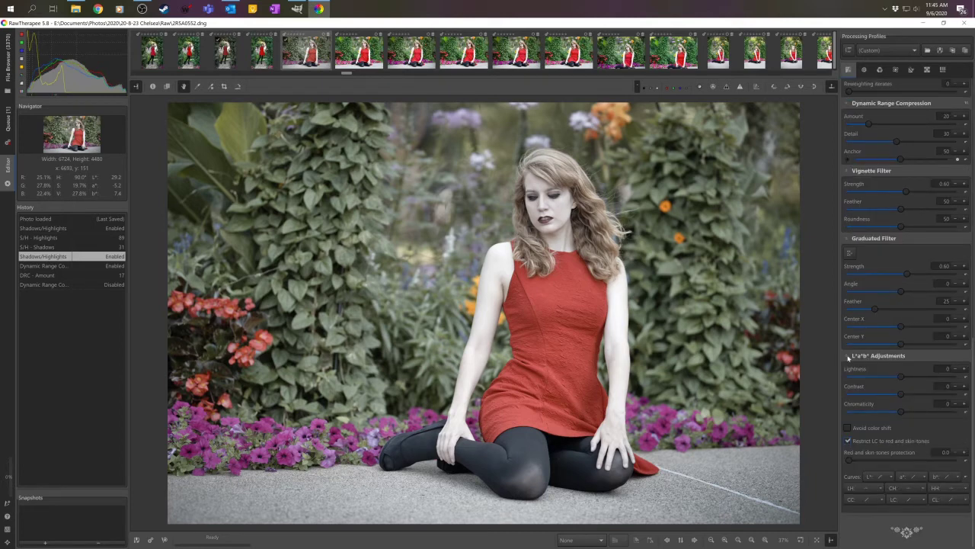
left_click(848, 356)
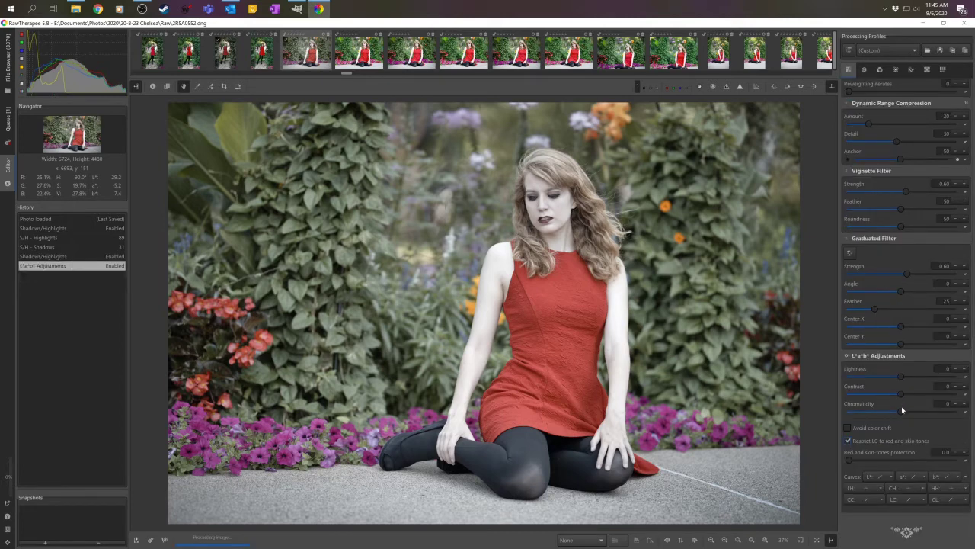
scroll(905, 413, "up", 1)
left_click_drag(910, 415, 920, 413)
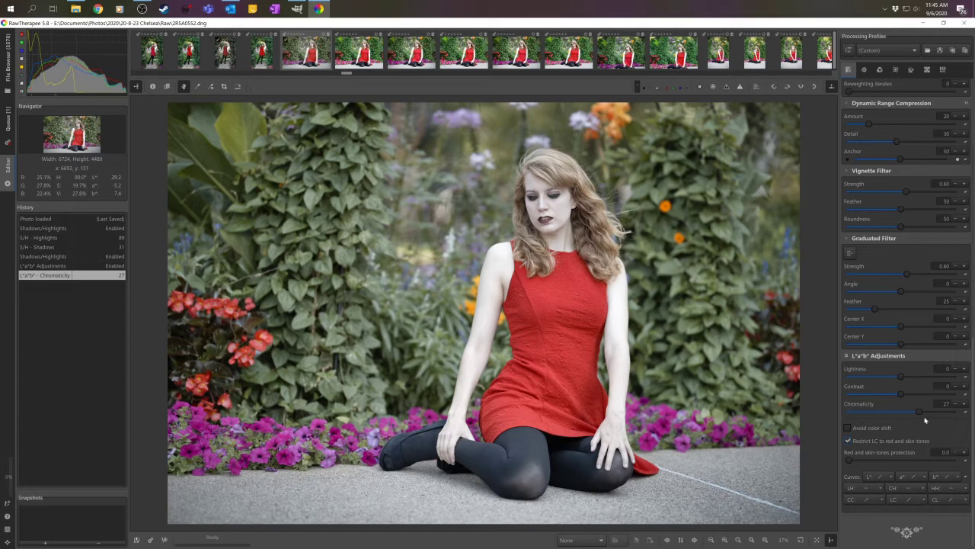
left_click_drag(920, 415, 923, 415)
- Enable Vibrance with Pastel Tones 21, Protect skin-tones ticked, and the HH skin-tone curve selected
left_click(879, 70)
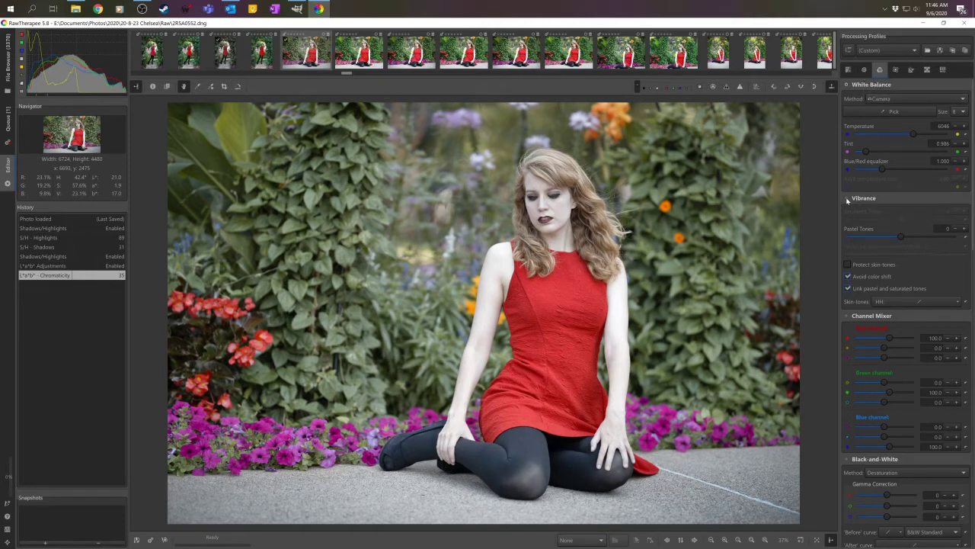
left_click(846, 199)
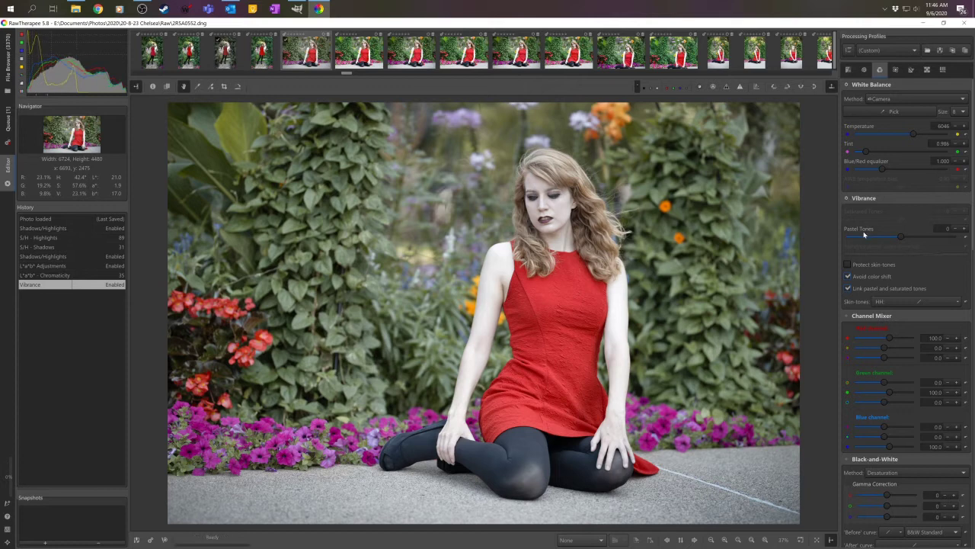
left_click_drag(901, 240, 912, 241)
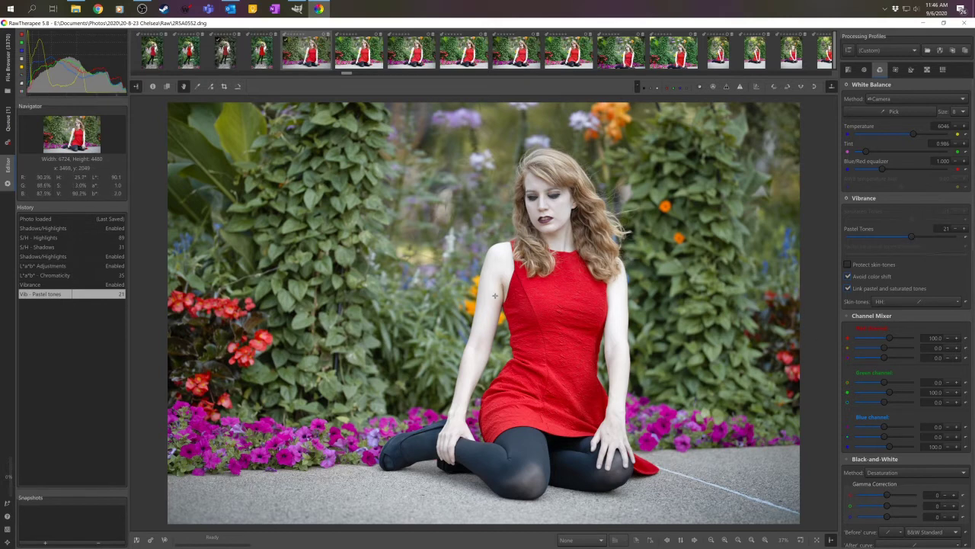
left_click(848, 265)
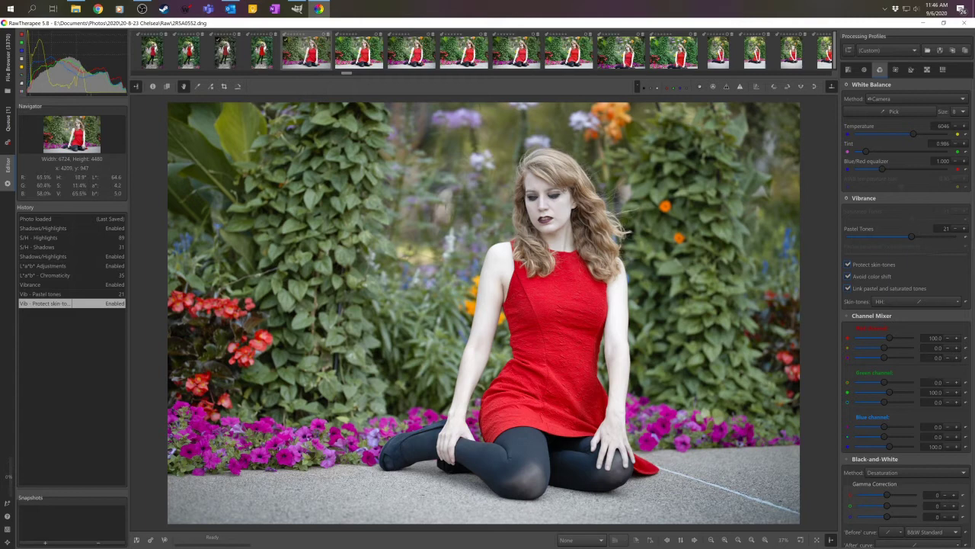
left_click(957, 304)
left_click(935, 323)
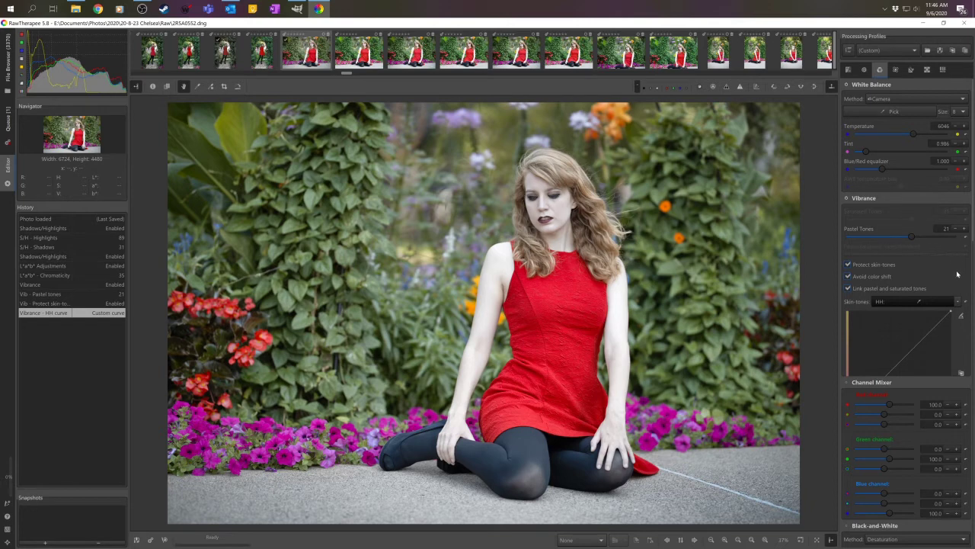
- Reshape the Vibrance HH skin-tone curve, bending a point down and then into a steep rise
scroll(958, 275, "down", 1)
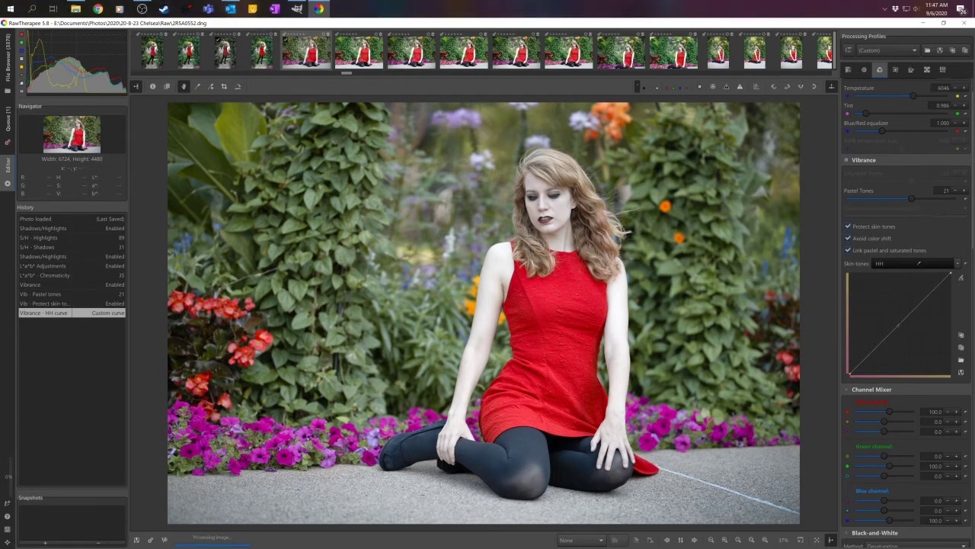
left_click_drag(882, 340, 908, 345)
mouse_move(905, 338)
left_mouse_down()
mouse_move(866, 293)
mouse_move(915, 351)
left_mouse_up()
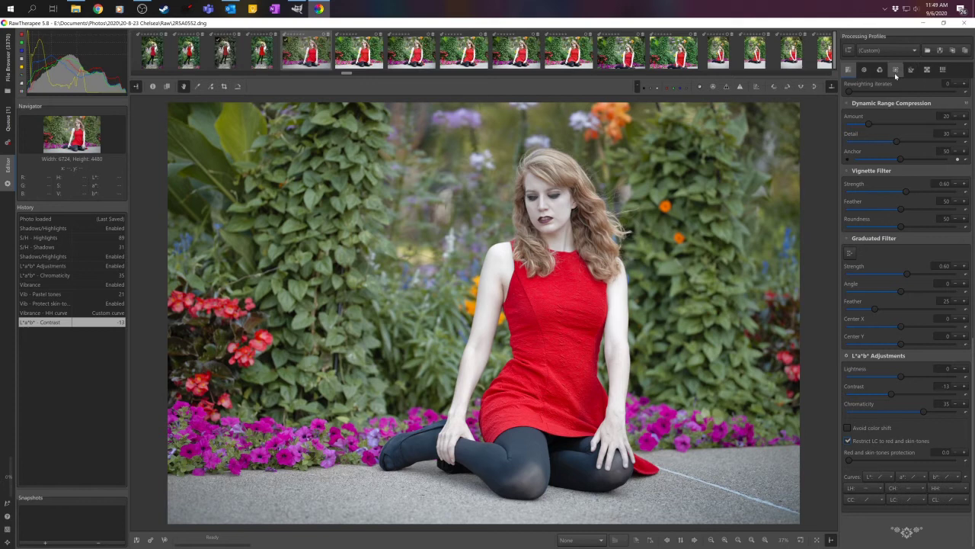
- Show the Transform tools (Crop, Resize, Lens/Geometry) in the right panel
left_click(896, 71)
left_click(911, 69)
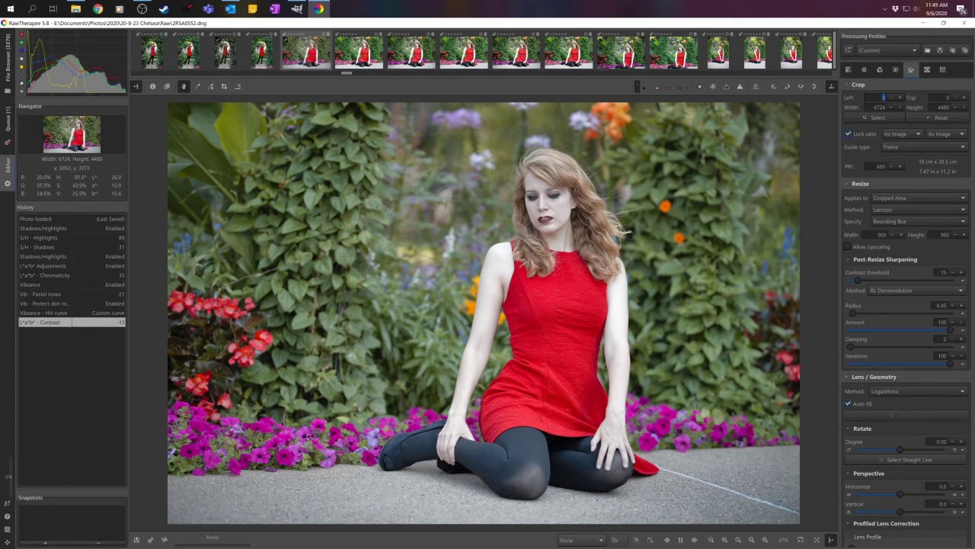
- Enable cropping, reset the crop to the full image, and add Rule of Thirds guides
left_click(846, 86)
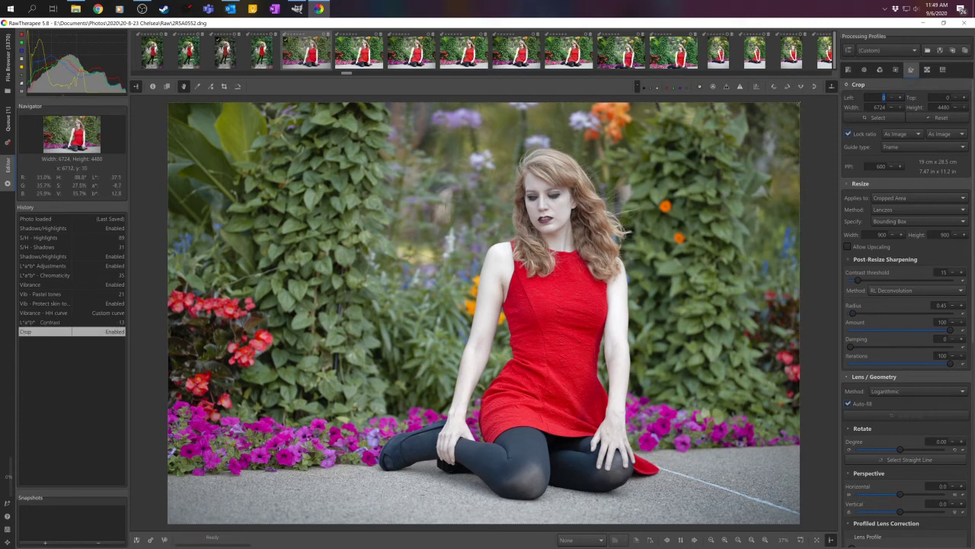
left_click_drag(802, 104, 754, 134)
left_click(942, 117)
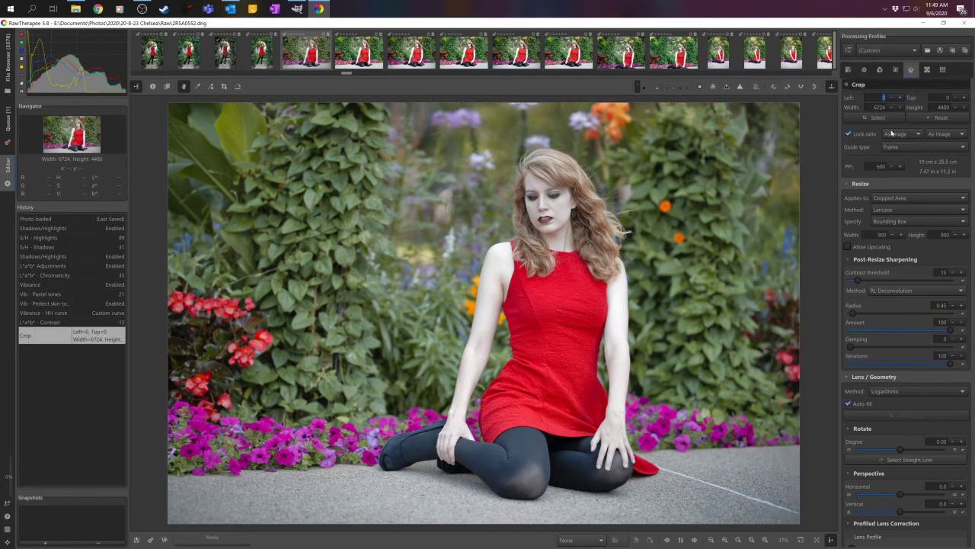
left_click(894, 150)
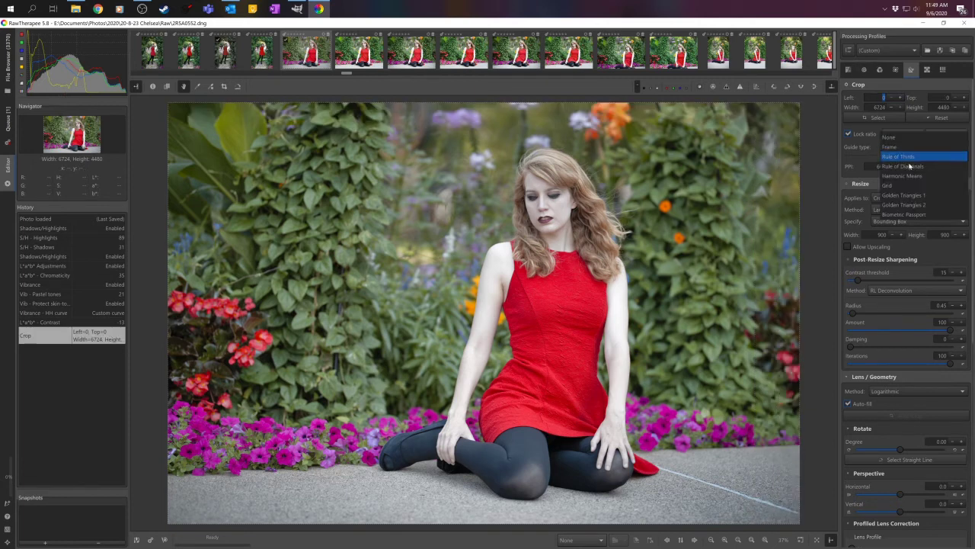
left_click(905, 156)
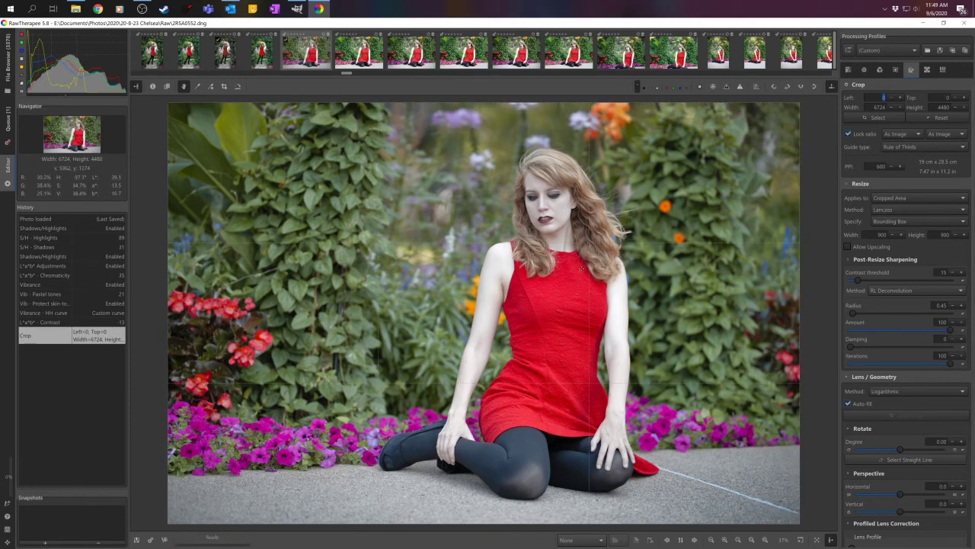
- Keep the crop ratio As Image and switch it to Portrait orientation, 2985 × 4480
left_click_drag(799, 523, 830, 167)
left_click(912, 134)
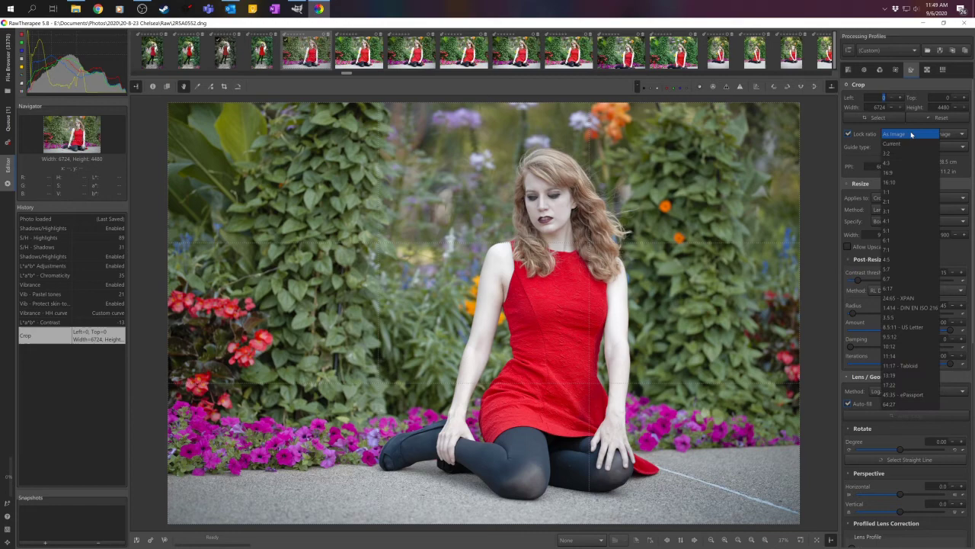
left_click(911, 134)
left_click(943, 134)
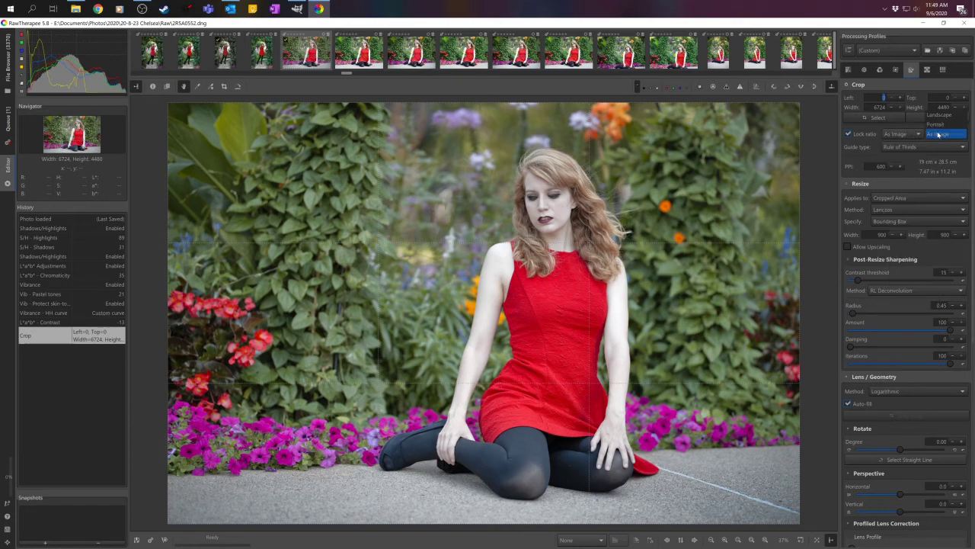
left_click(938, 124)
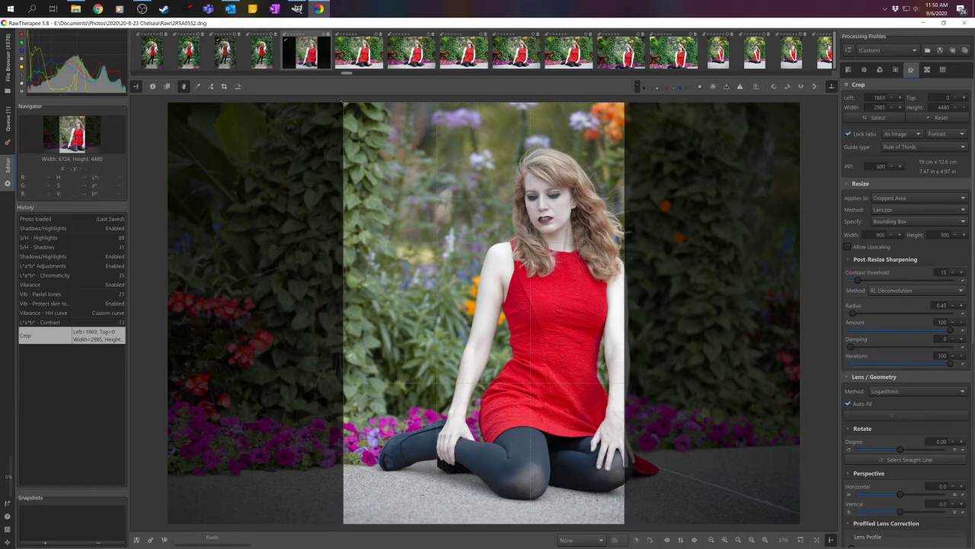
- Adjust the crop corners, unlock the ratio, and narrow the free crop around the seated woman
left_click_drag(344, 104, 368, 141)
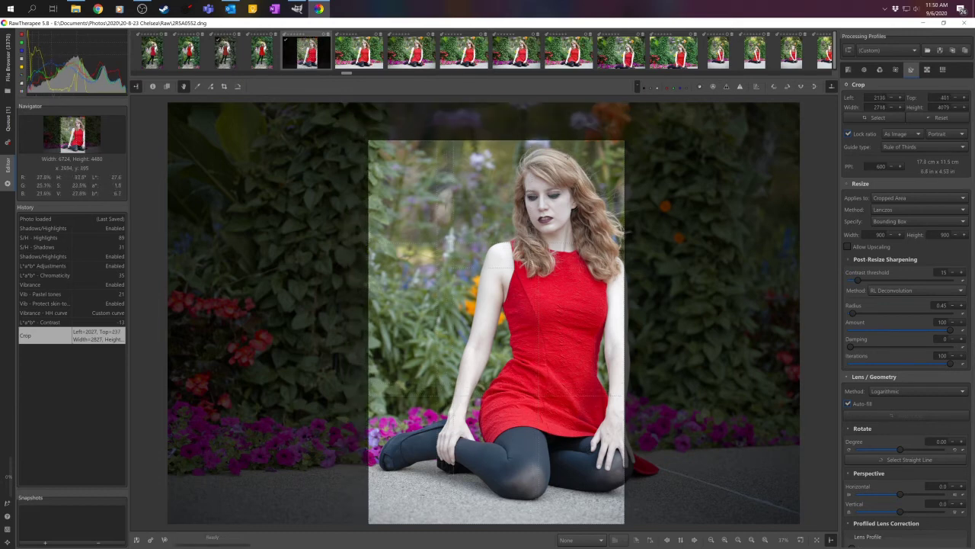
left_click_drag(625, 140, 697, 74)
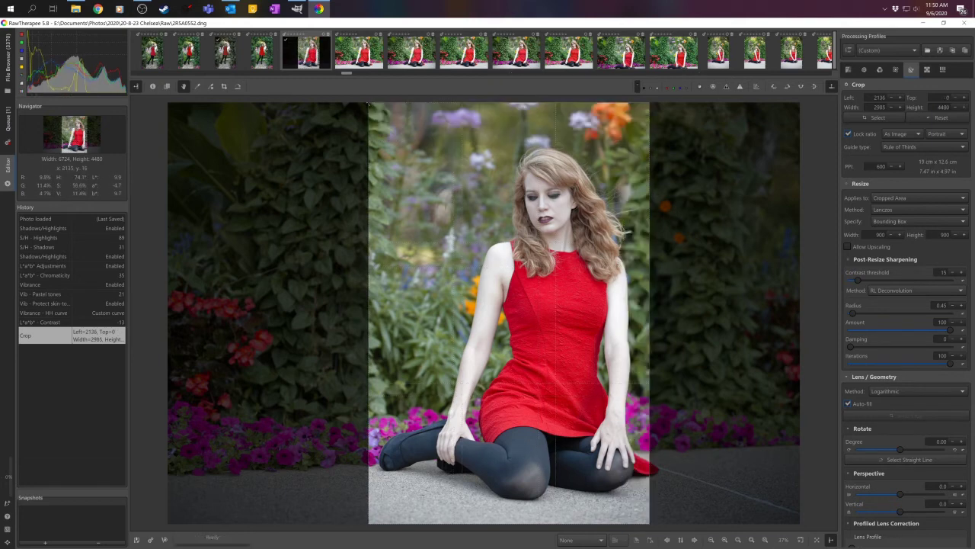
left_click_drag(370, 103, 378, 116)
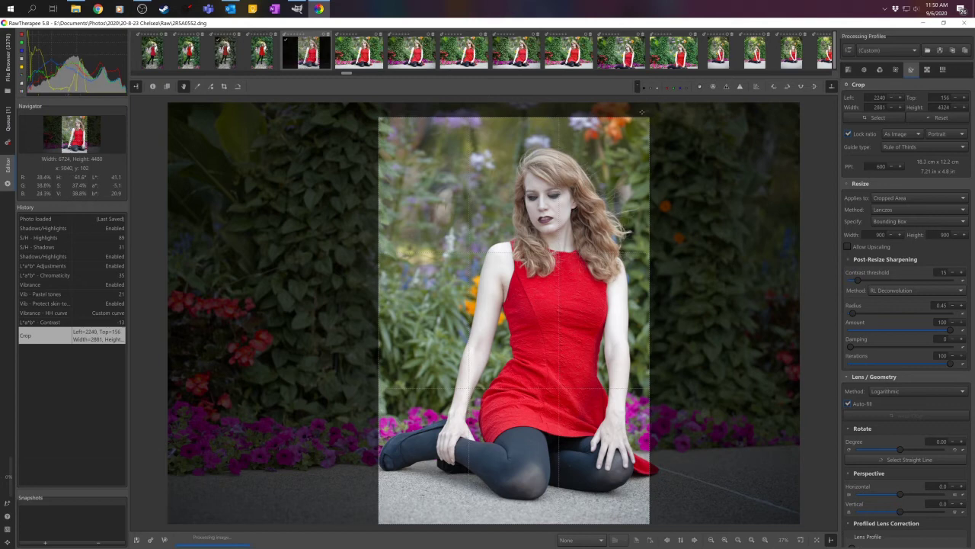
left_click_drag(650, 117, 701, 54)
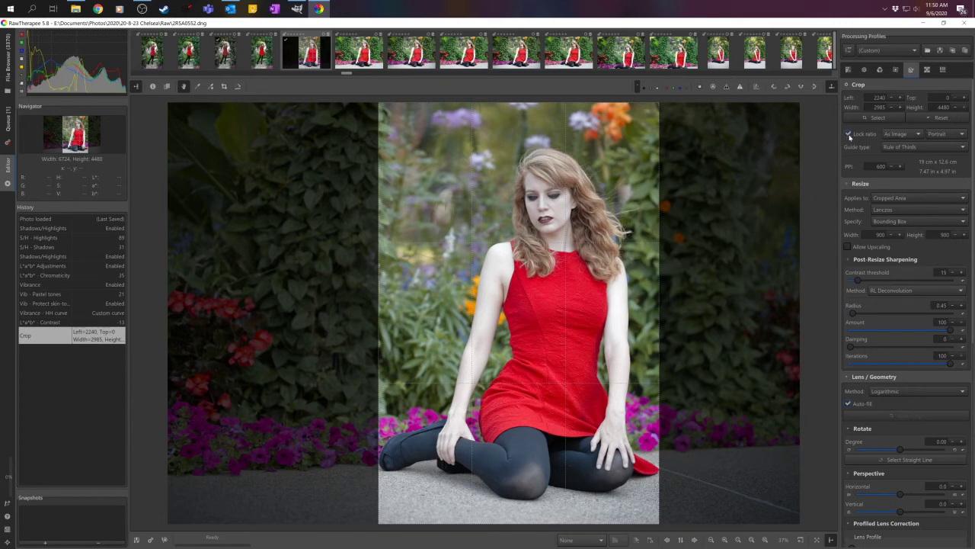
left_click(848, 134)
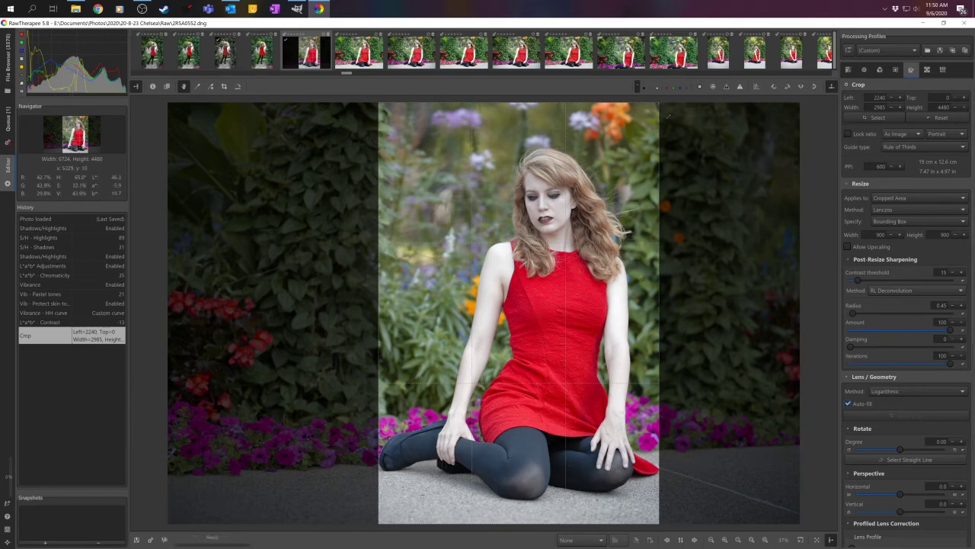
left_click_drag(667, 116, 679, 133)
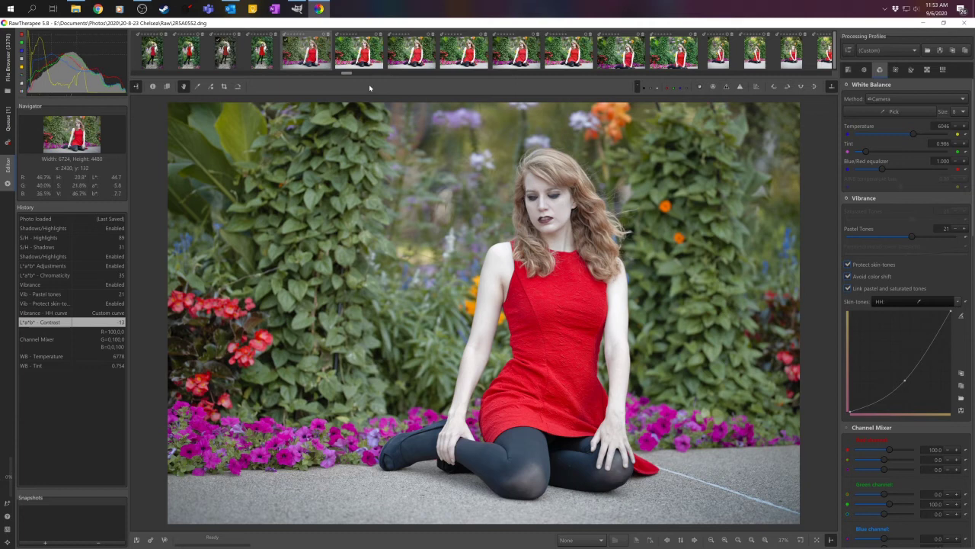
- Copy the edited portrait's processing profile from its filmstrip thumbnail menu
scroll(305, 53, "down", 1)
right_click(260, 51)
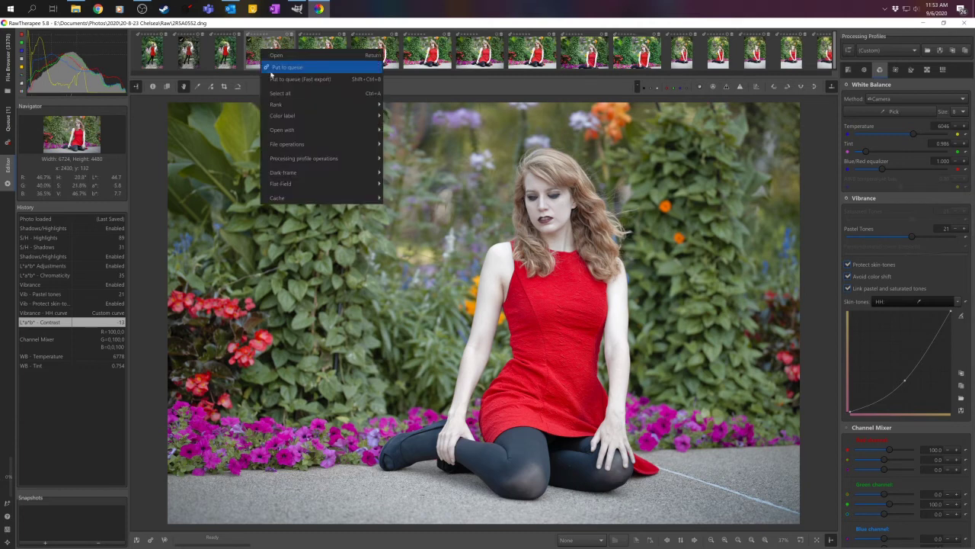
left_click(253, 53)
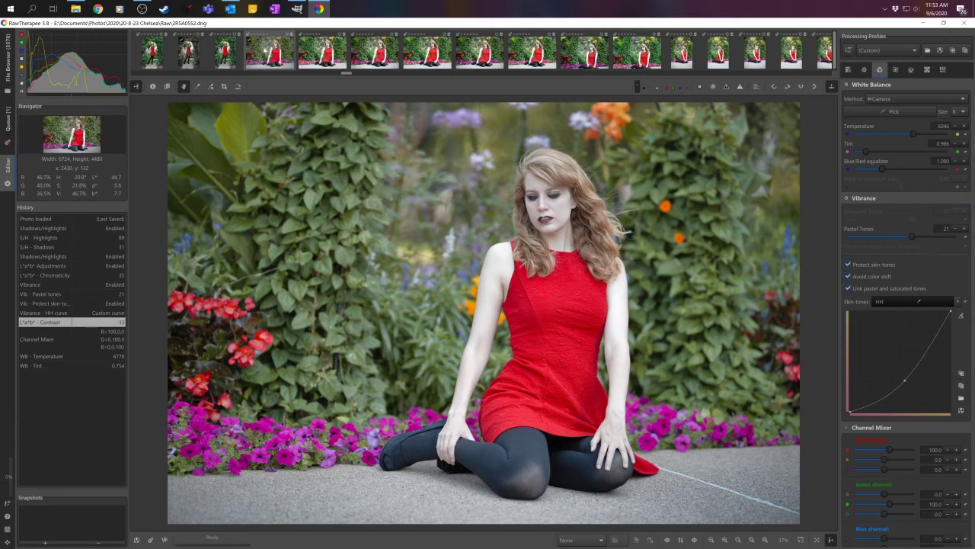
right_click(278, 52)
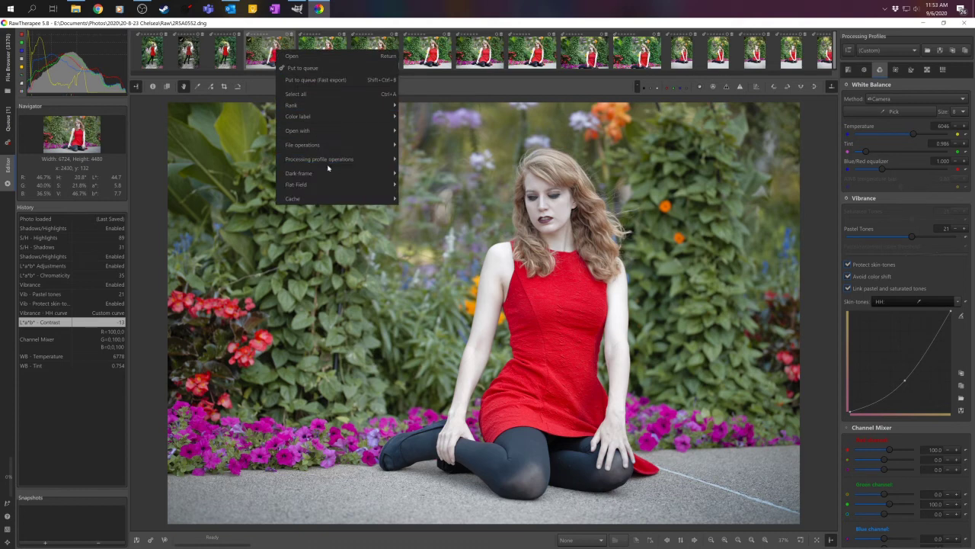
mouse_move(327, 160)
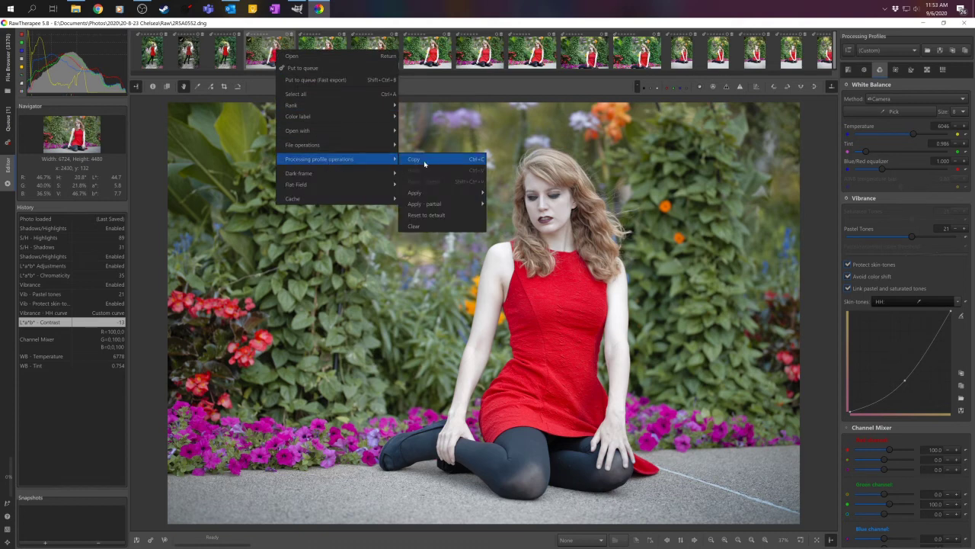
left_click(424, 163)
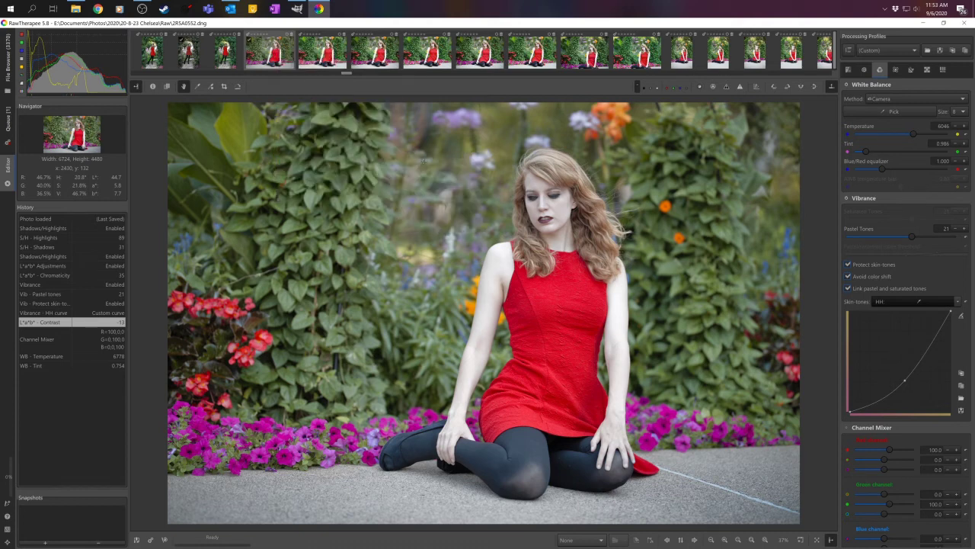
- Select the next filmstrip image and scroll down to the similar red-dress portrait thumbnails
left_click(331, 59)
scroll(417, 50, "down", 1)
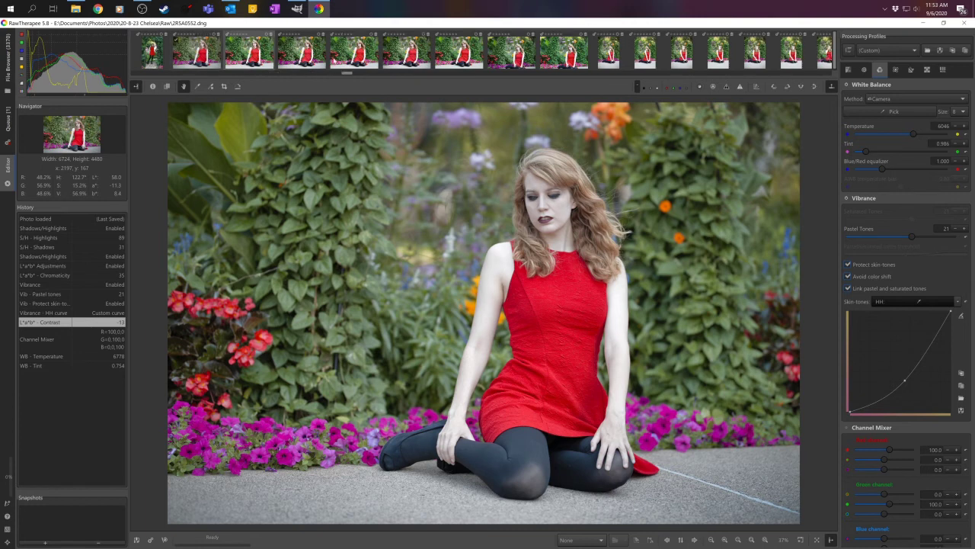
scroll(416, 50, "down", 5)
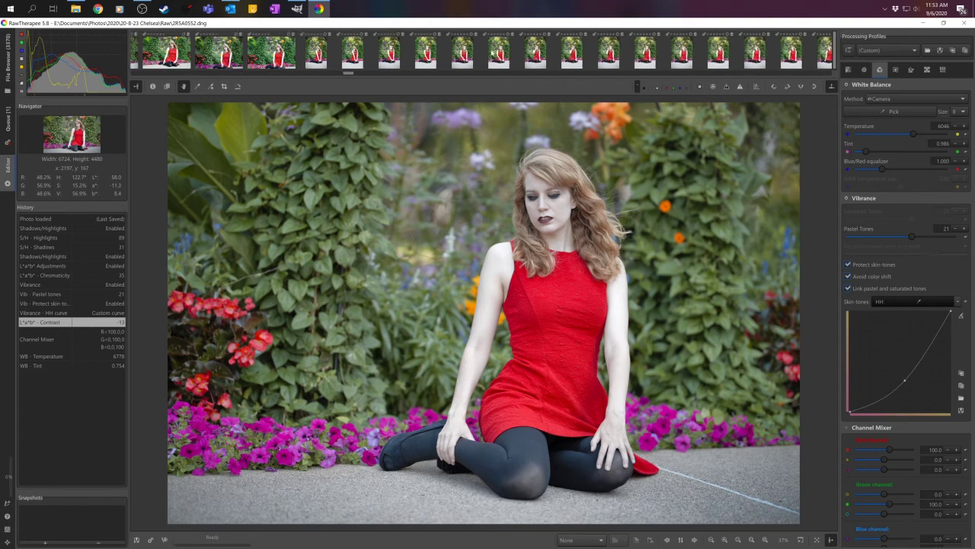
scroll(417, 50, "down", 3)
scroll(480, 50, "down", 5)
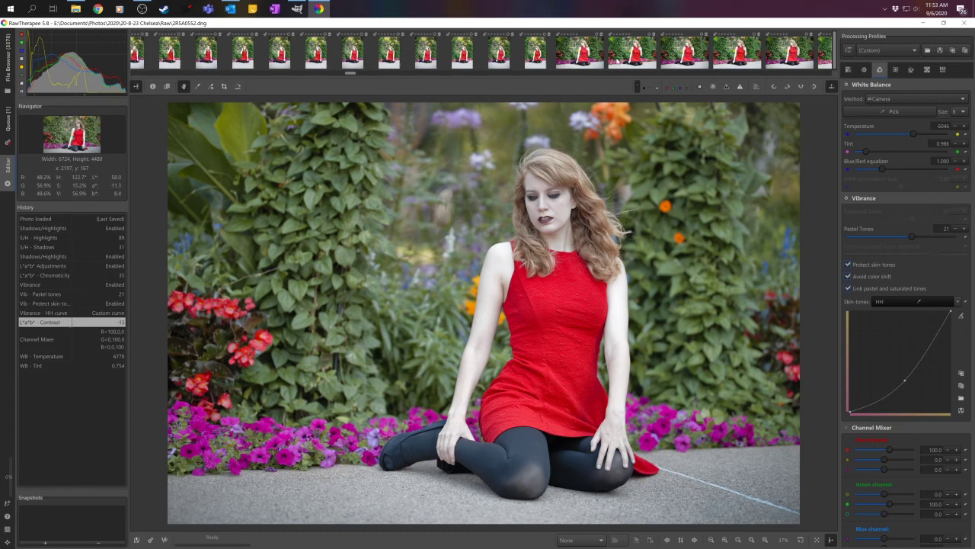
scroll(795, 52, "down", 8)
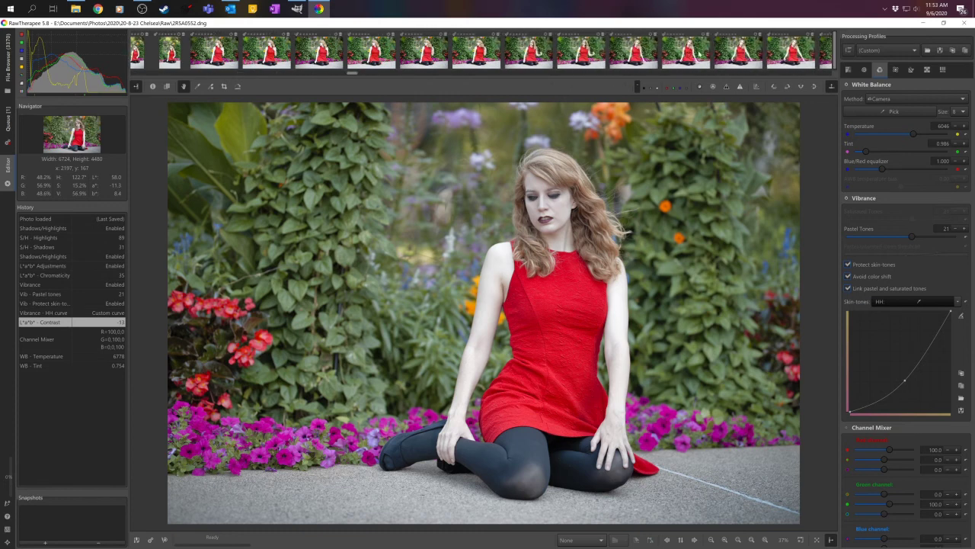
scroll(795, 52, "down", 8)
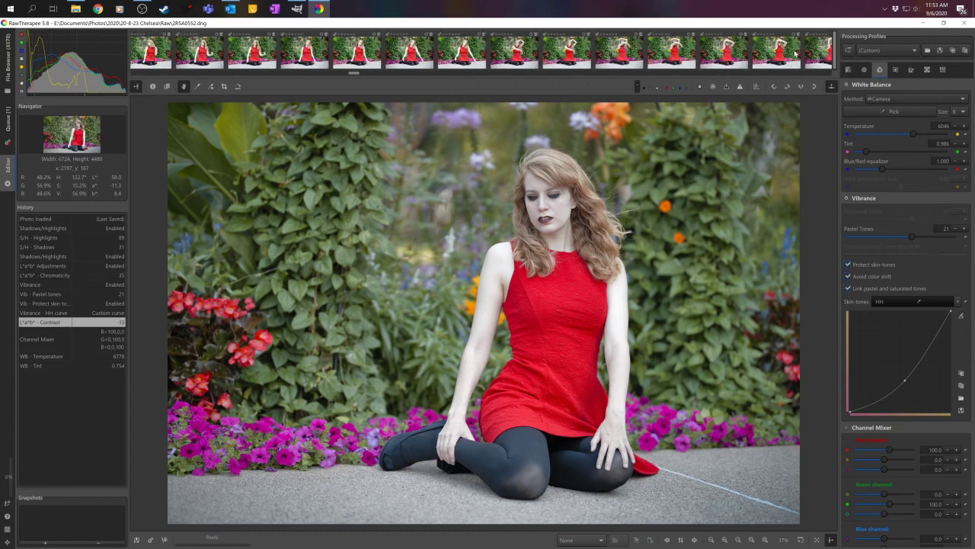
scroll(480, 50, "down", 8)
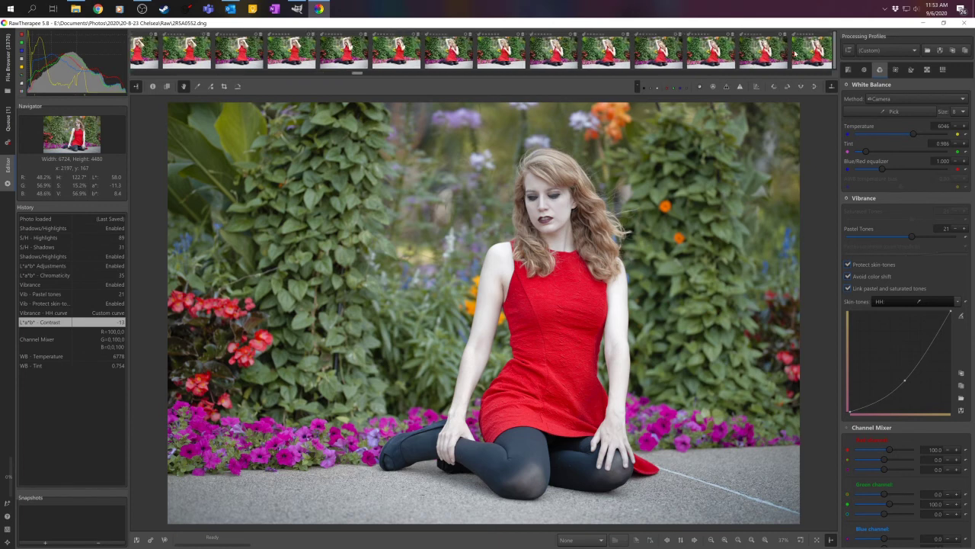
scroll(795, 52, "down", 6)
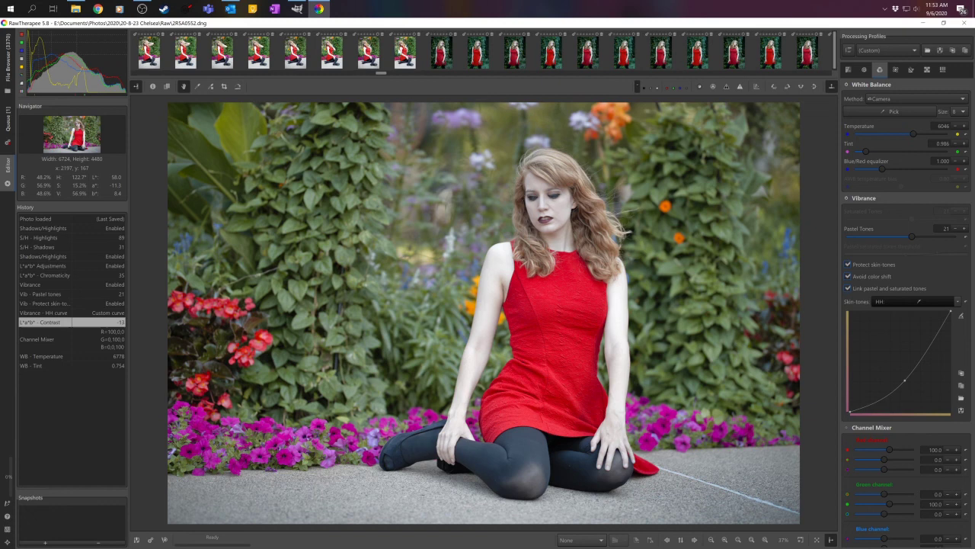
- Paste the copied processing profile onto the selected similar portrait thumbnails
right_click(405, 55)
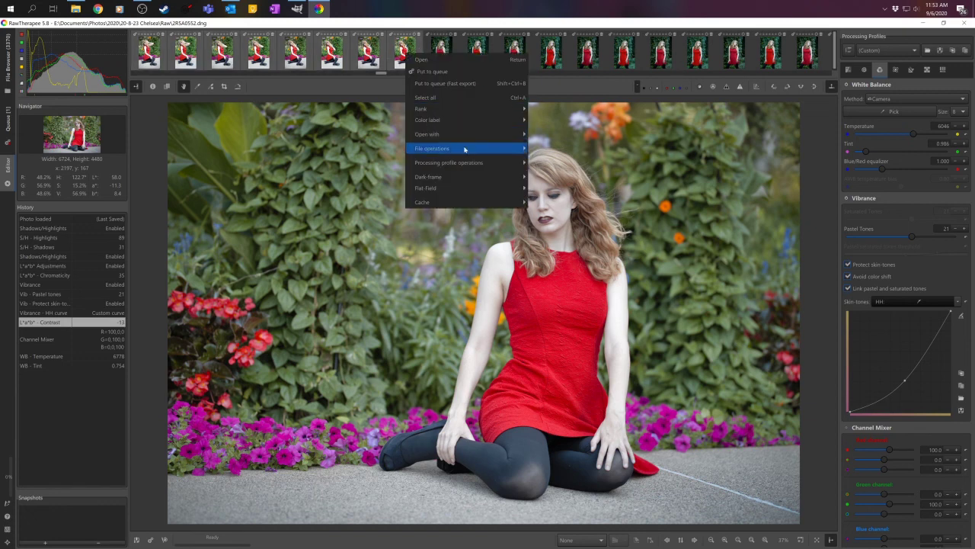
left_click(543, 174)
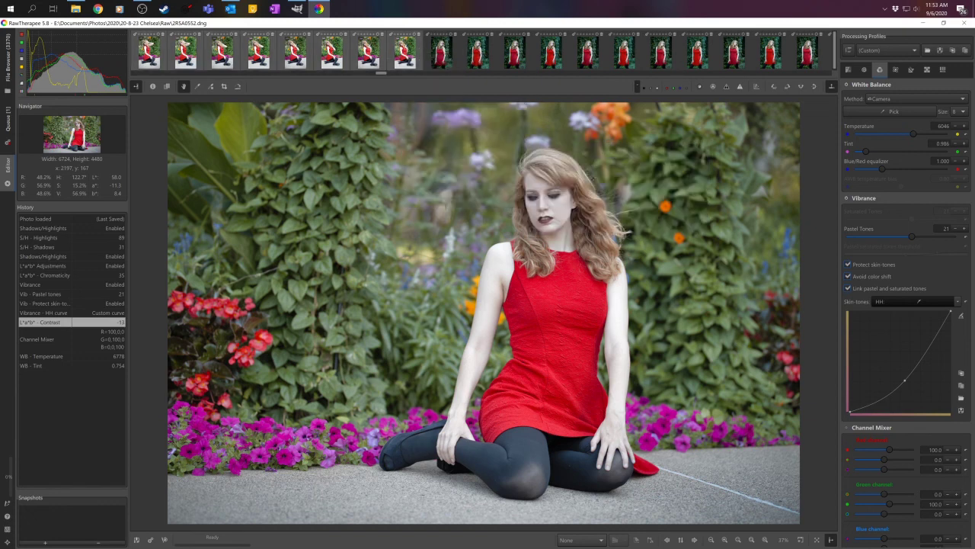